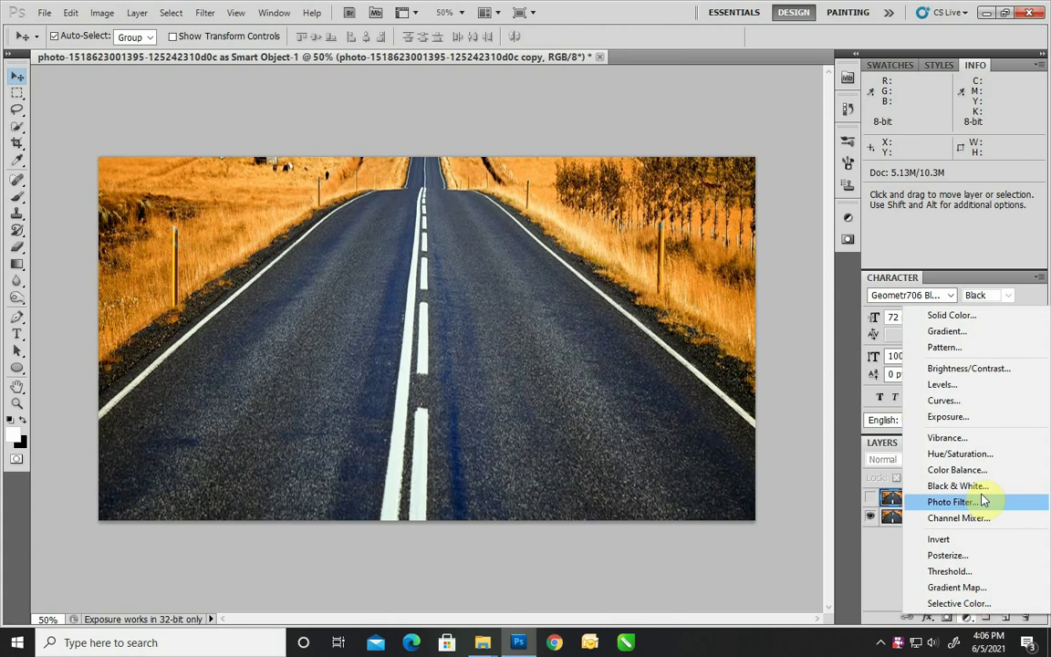
- Add a Levels adjustment layer and darken the road photo by lowering the white output level to 139
left_click(989, 385)
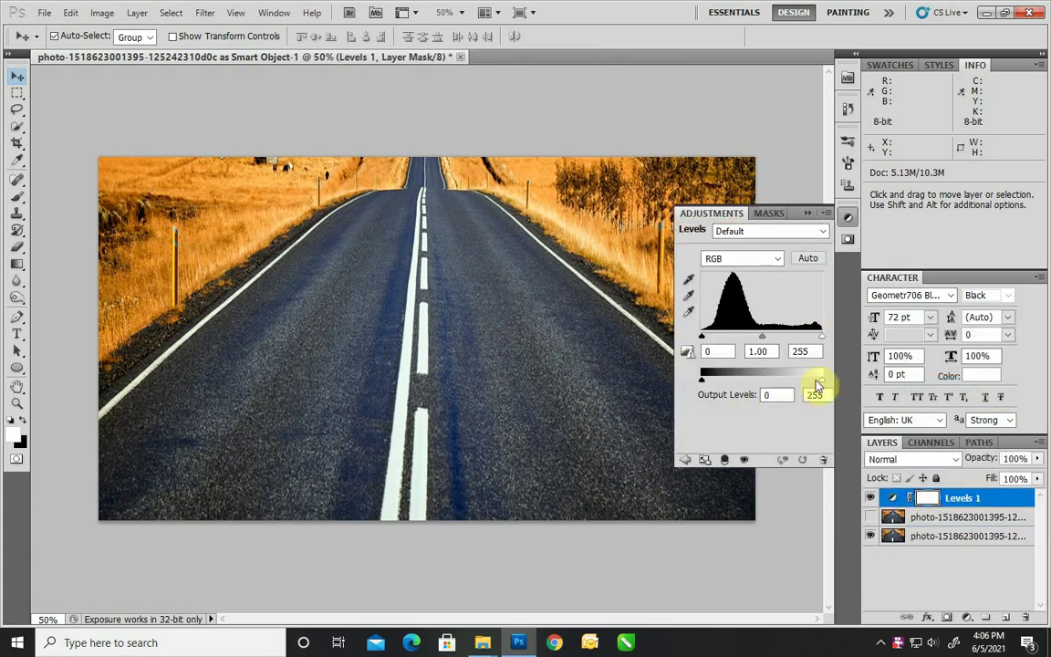
left_click_drag(818, 387, 769, 381)
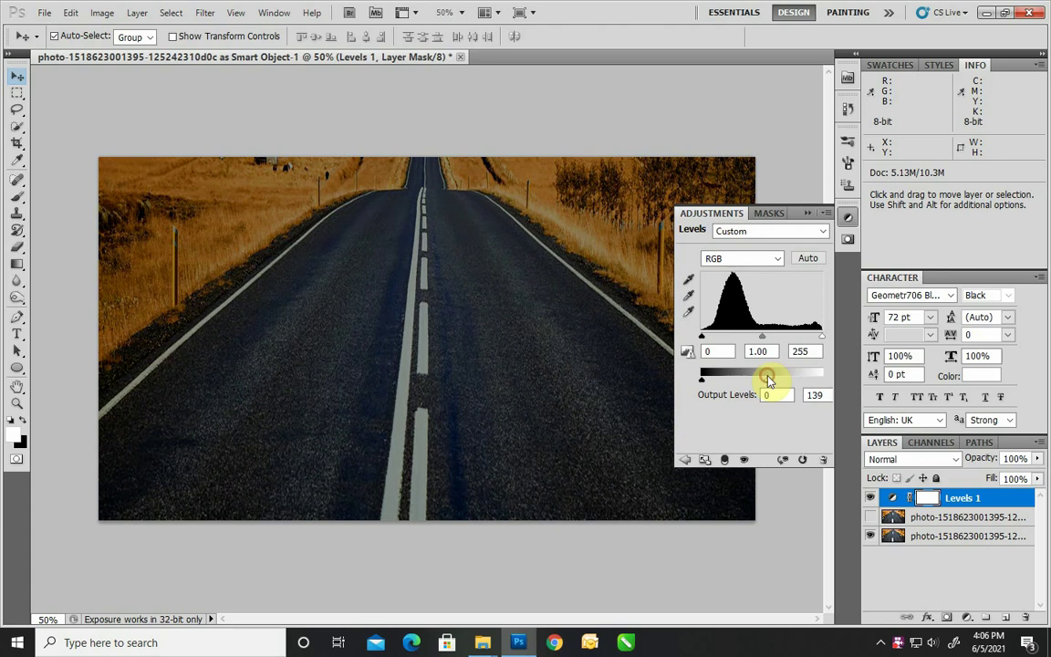
left_click(806, 216)
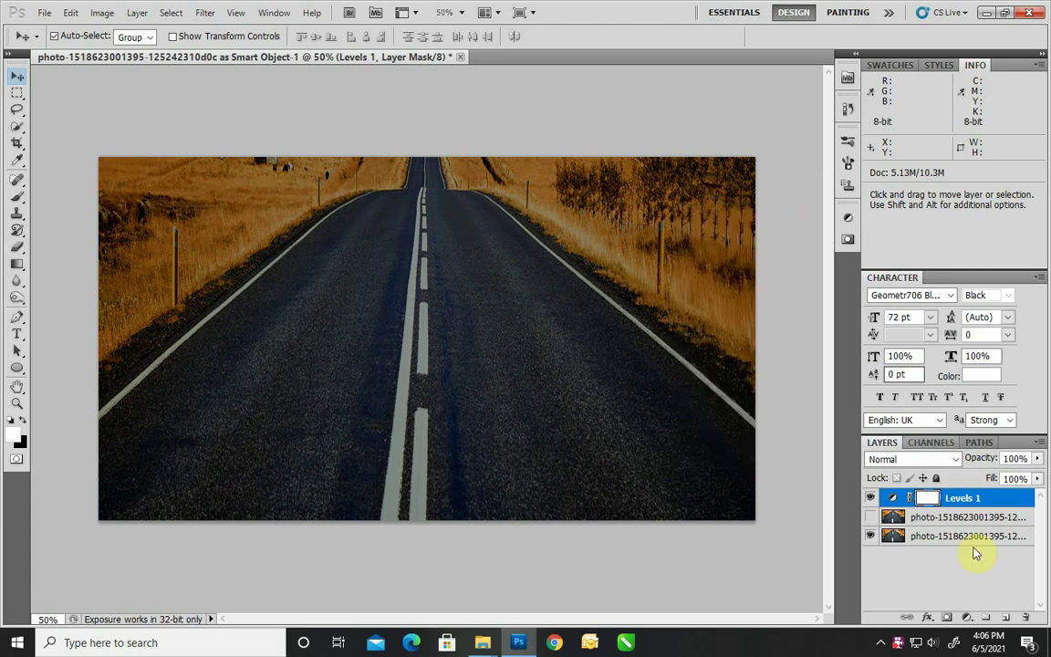
- Move the Levels 1 layer beneath the hidden photo copy and keep it selected
left_click_drag(957, 501, 958, 523)
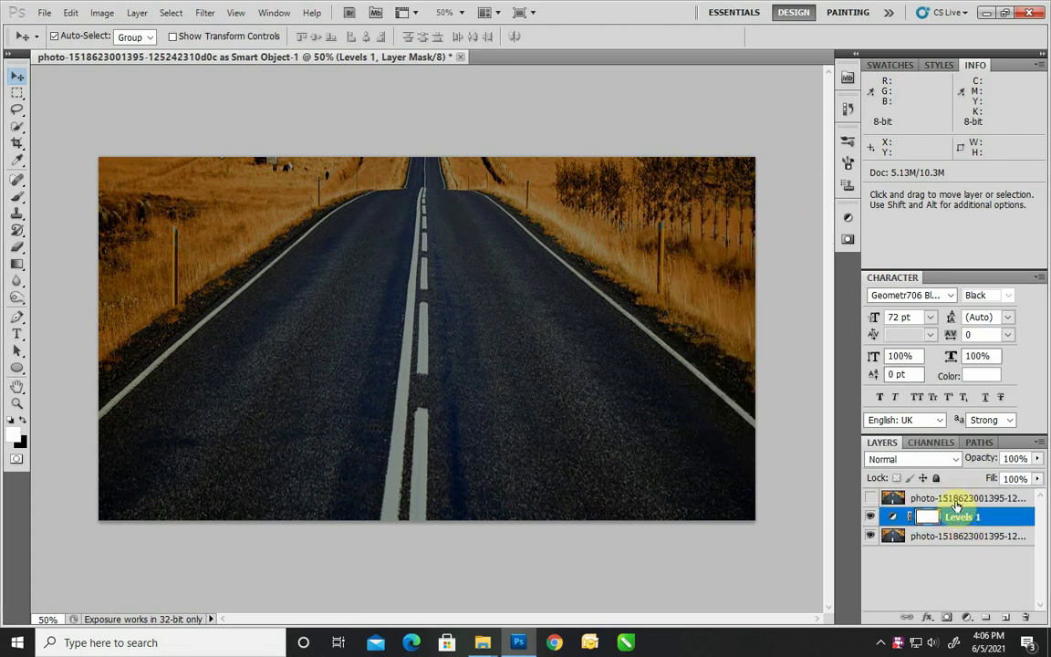
left_click(958, 497)
left_click(957, 517)
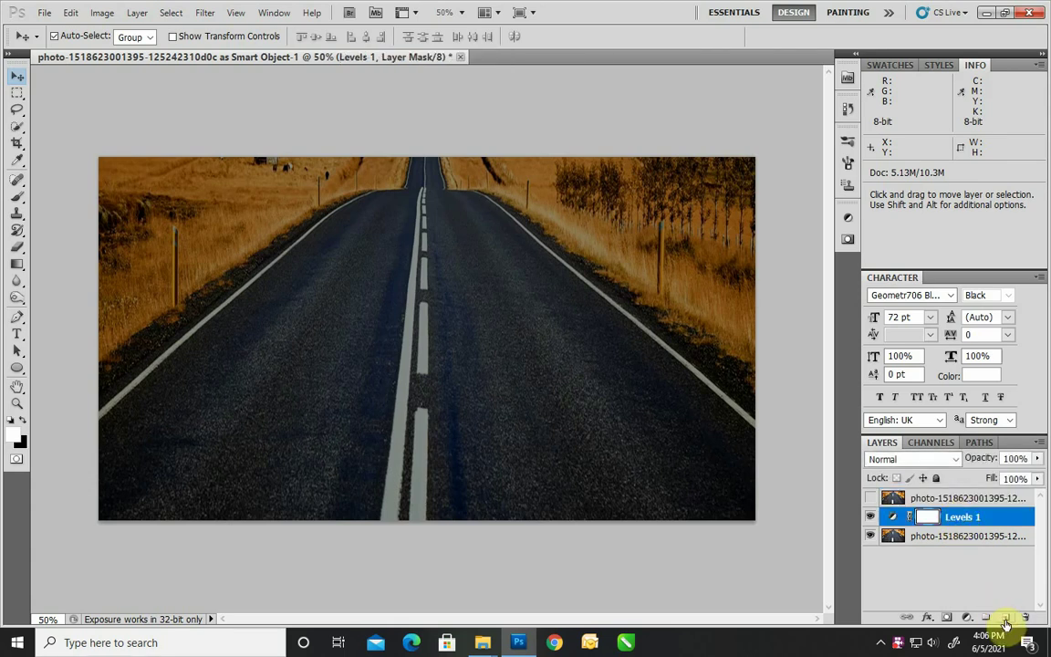
- Add white point text reading "CREATER" over the road in 72 pt Geometr706 BlkCn BT Black
left_click(16, 334)
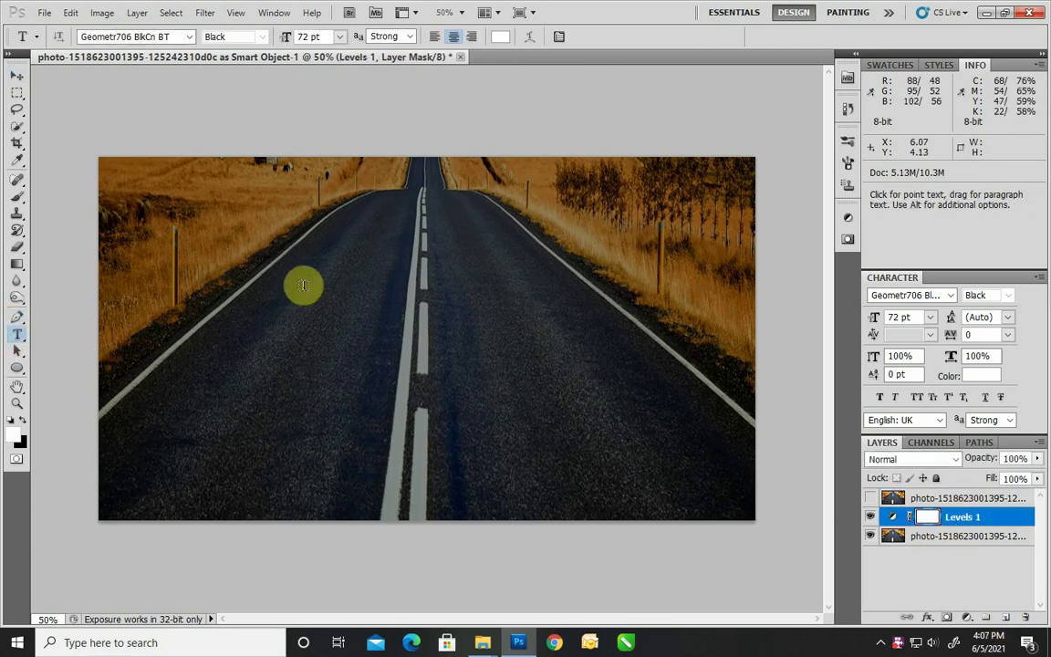
left_click(273, 275)
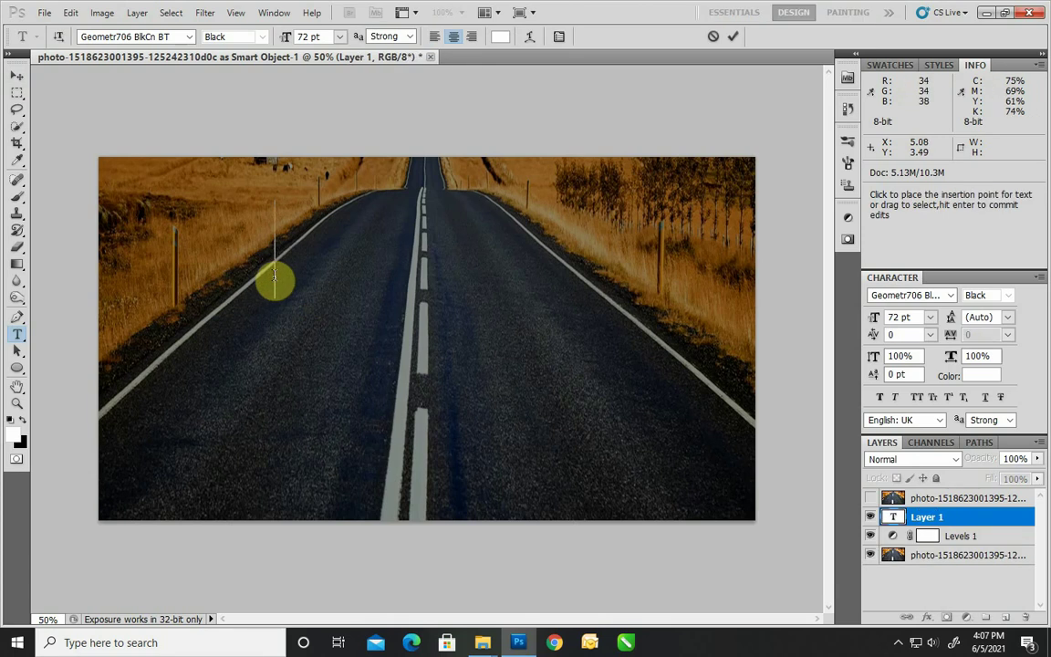
type("CREATE")
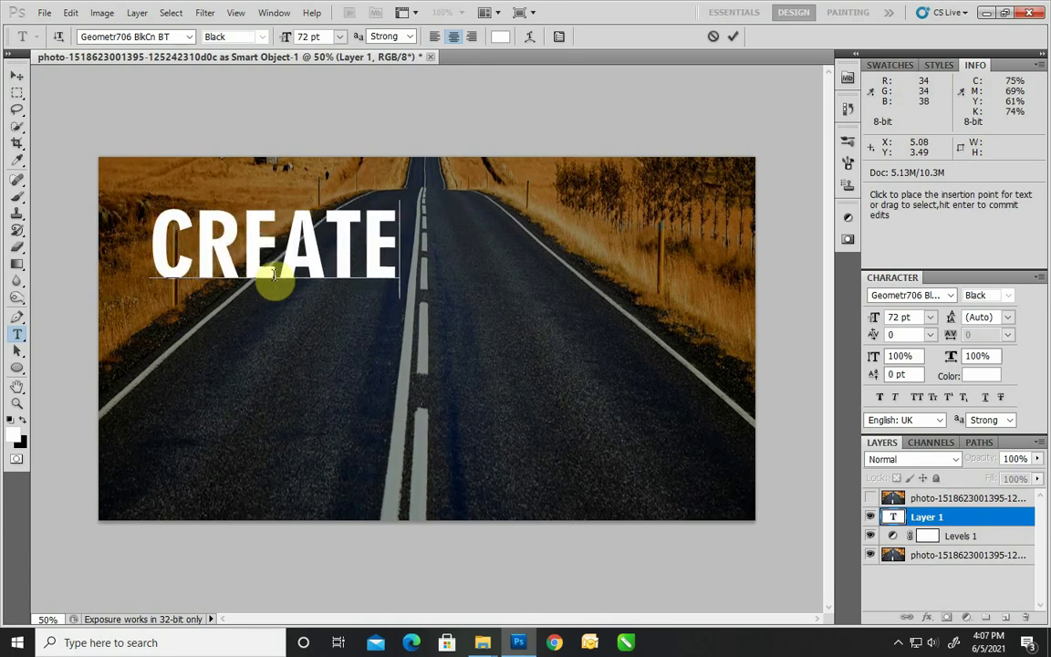
type("R")
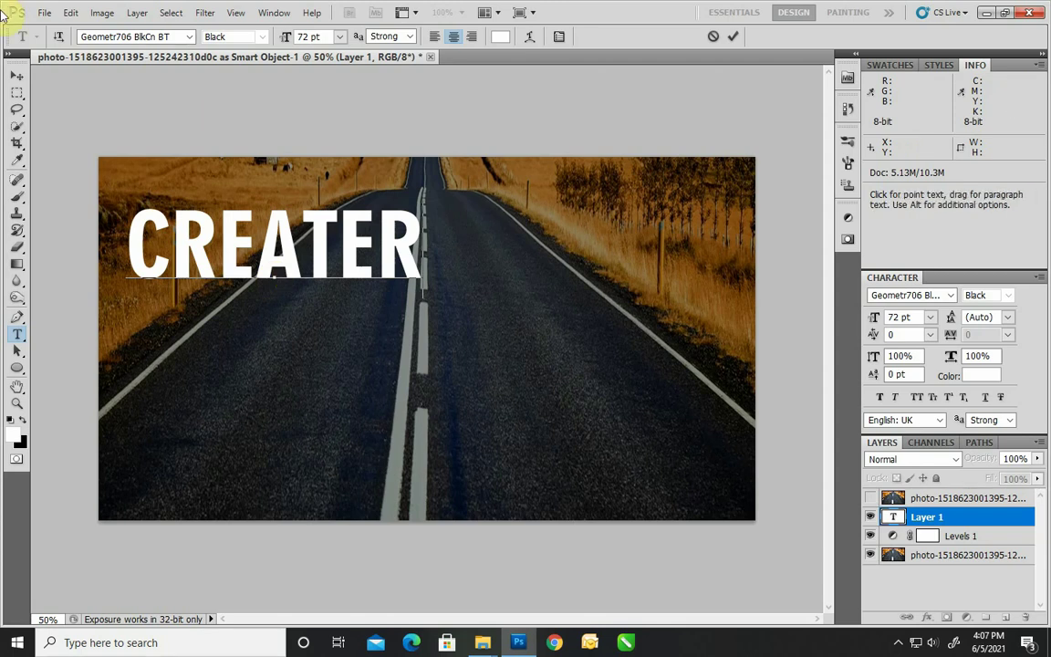
- Centre the CREATER text over the upper part of the road and scale it proportionally to about 115%
left_click(16, 75)
left_click_drag(363, 237, 492, 258)
key("ctrl+t")
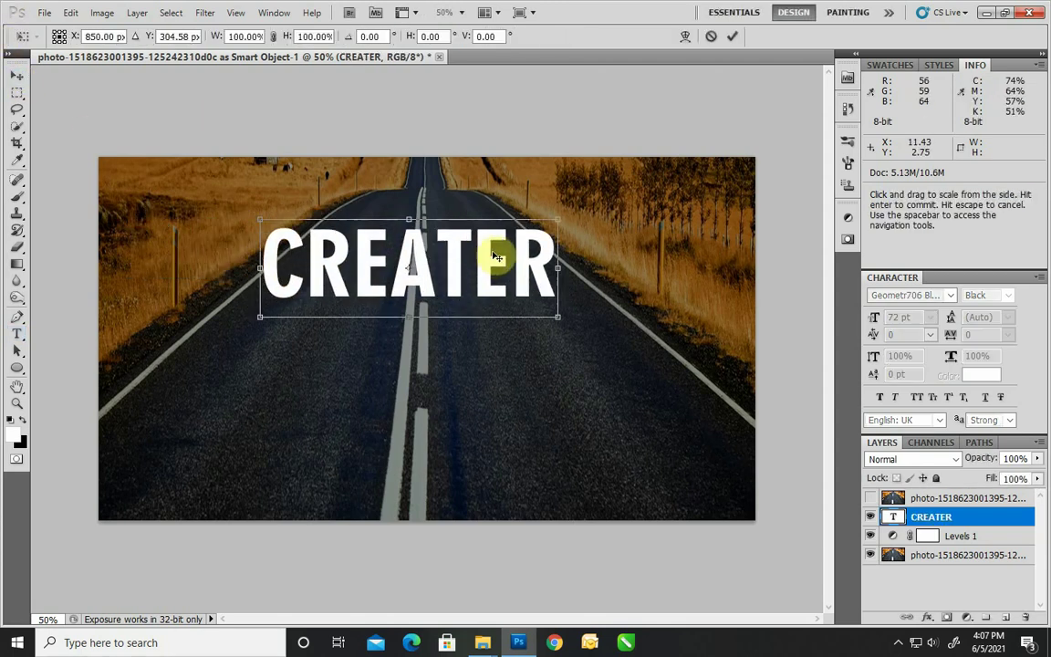
left_click_drag(559, 317, 603, 330)
mouse_move(446, 275)
left_mouse_down()
mouse_move(430, 287)
mouse_move(435, 269)
left_mouse_up()
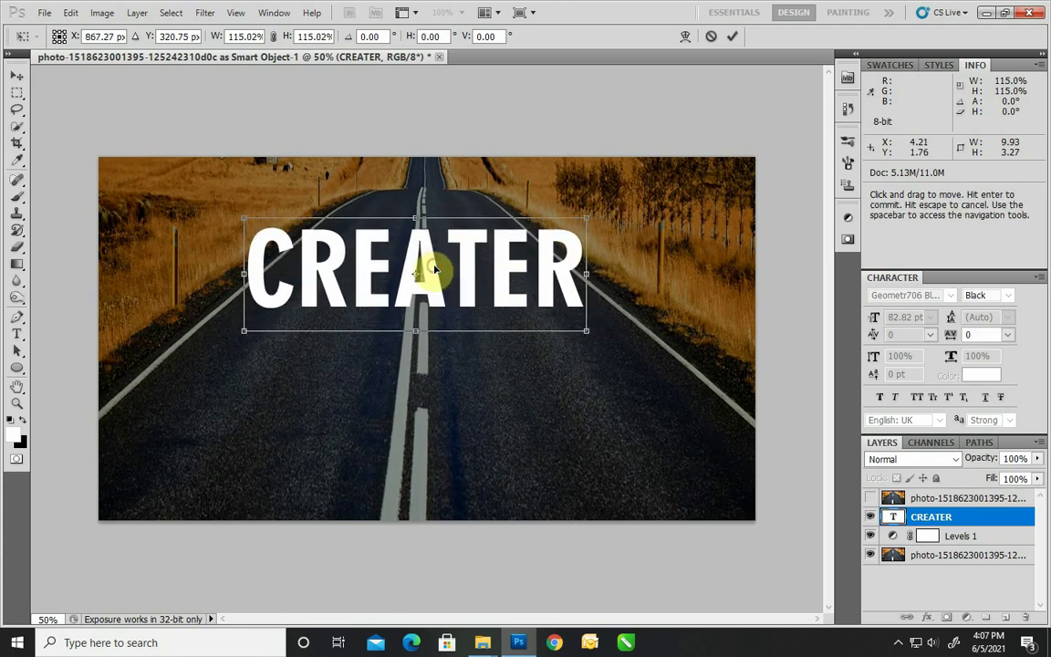
key("Return")
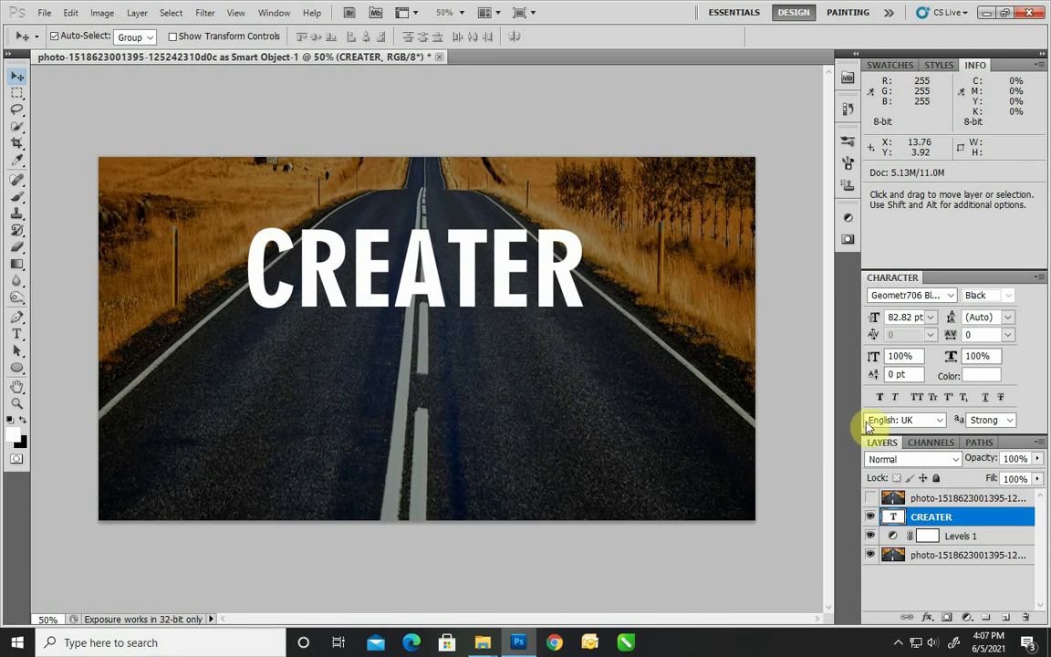
- Rasterize the CREATER text layer
right_click(894, 518)
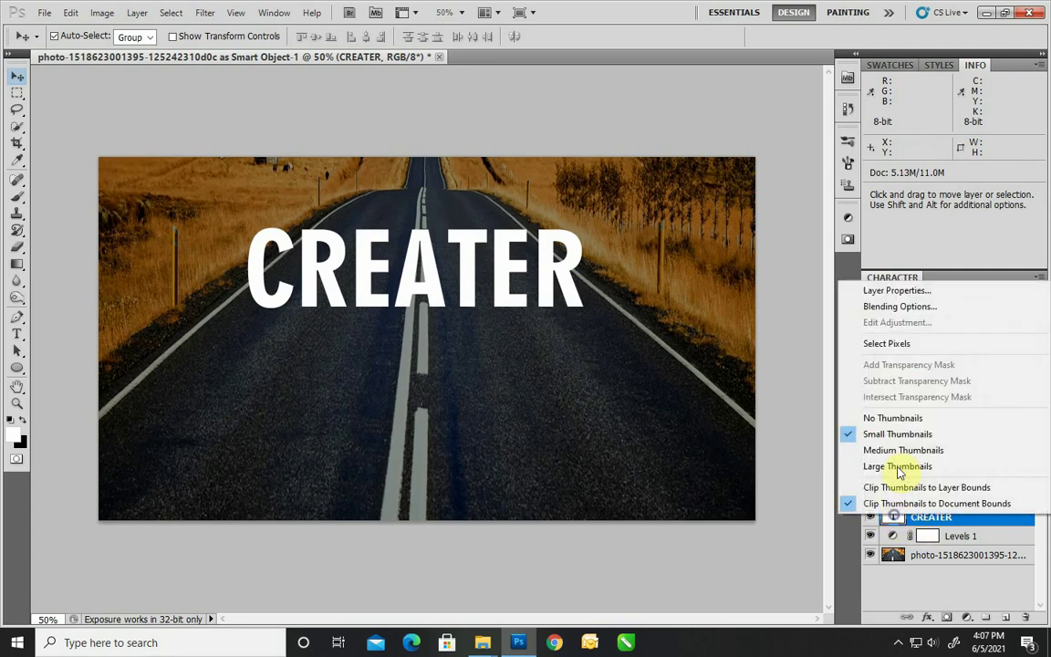
left_click(730, 424)
right_click(951, 518)
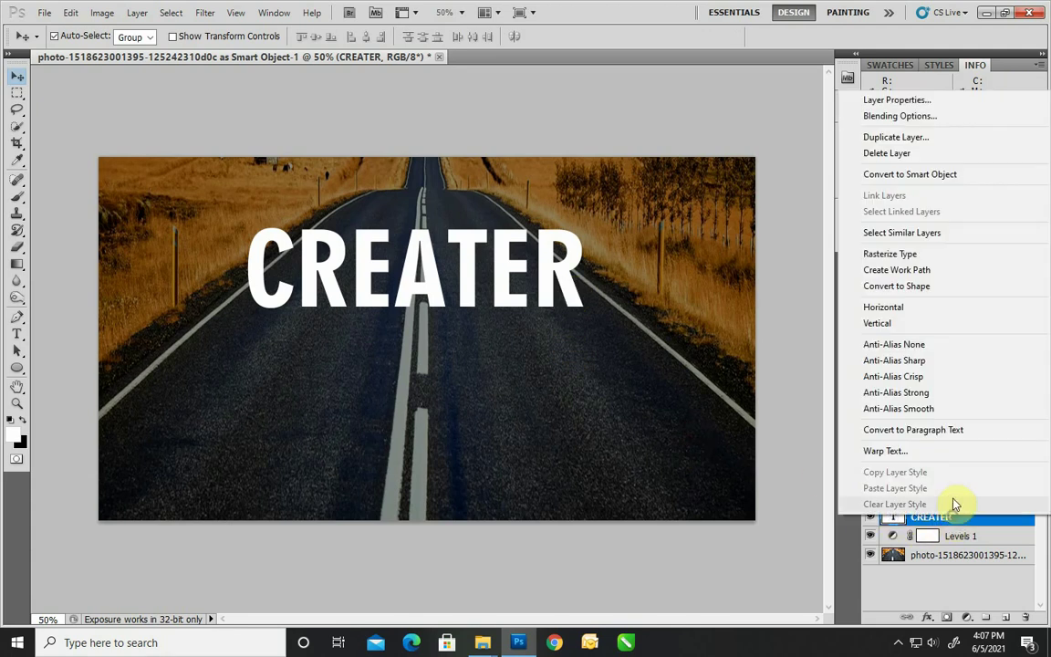
left_click(925, 256)
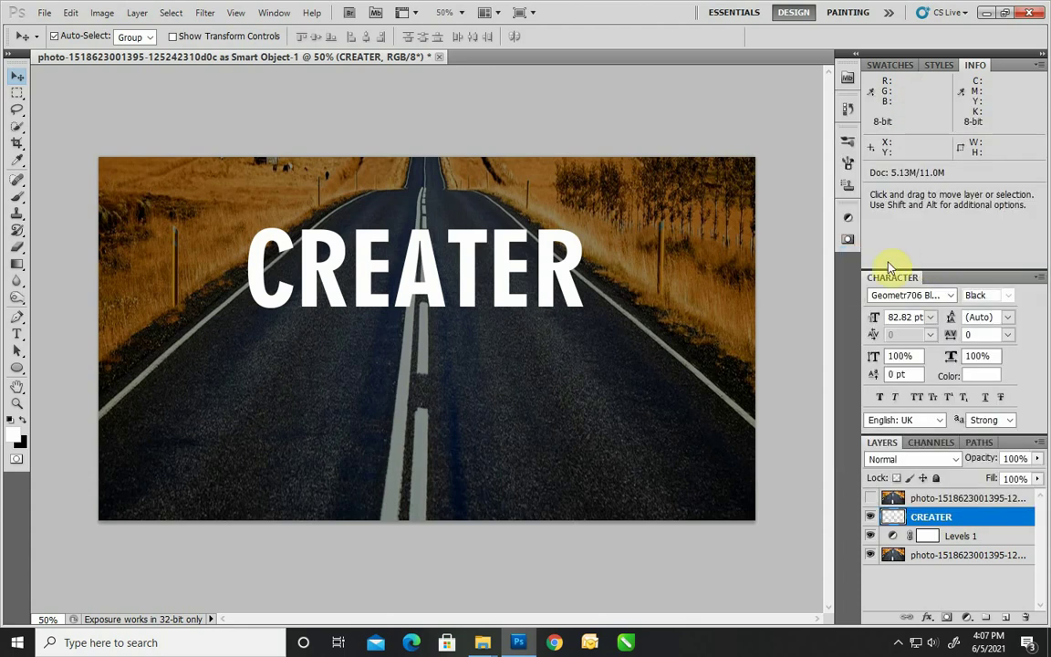
- Duplicate the CREATER layer twice and hide the original
left_click_drag(930, 518, 1004, 616)
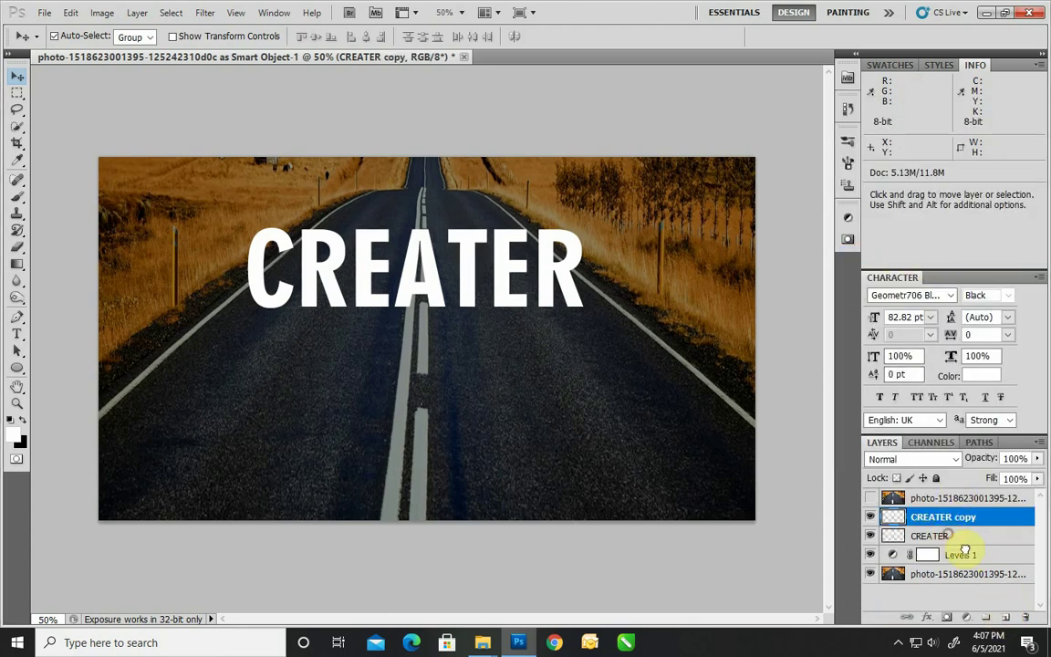
left_click_drag(951, 536, 1004, 615)
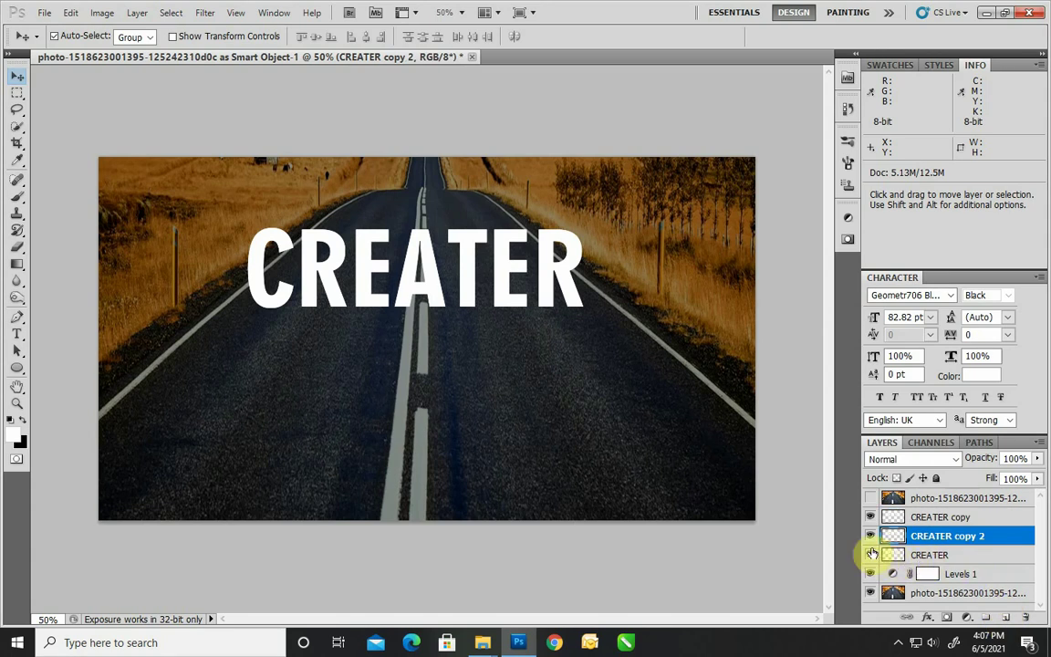
left_click(870, 555)
- Apply a Gaussian Blur with a 19.5-pixel radius to the CREATER copy layer
left_click(953, 518)
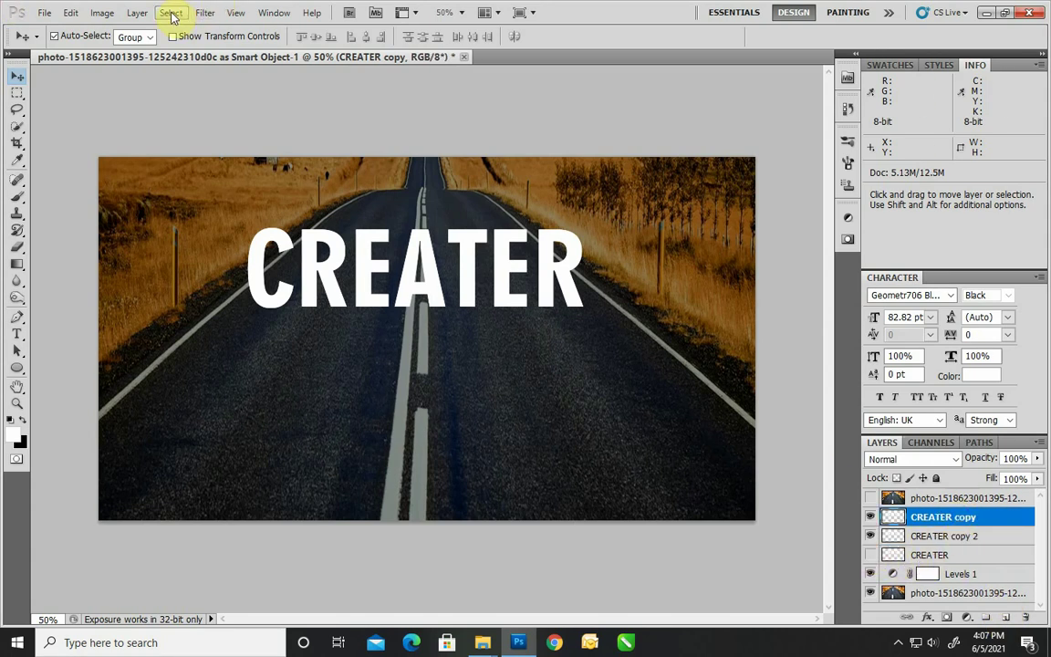
left_click(136, 14)
mouse_move(205, 14)
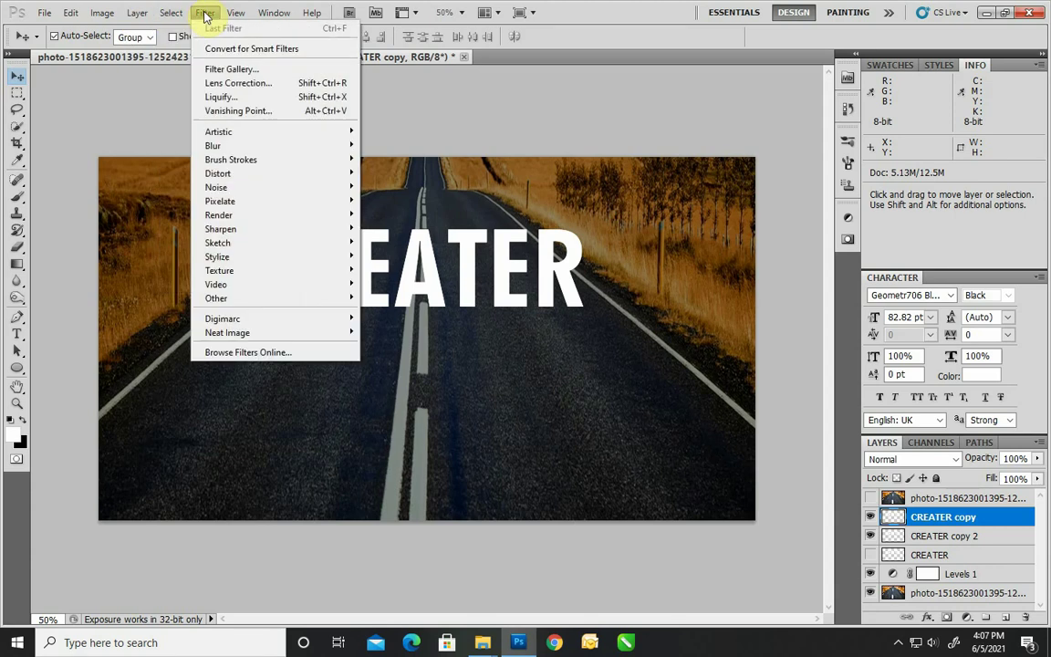
mouse_move(246, 145)
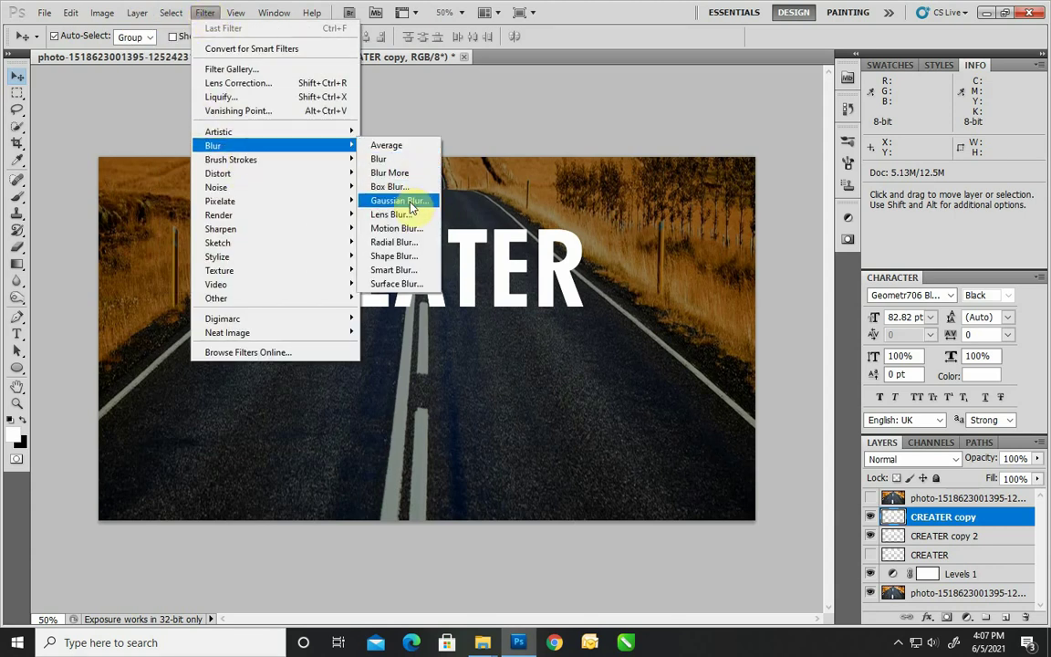
left_click(415, 199)
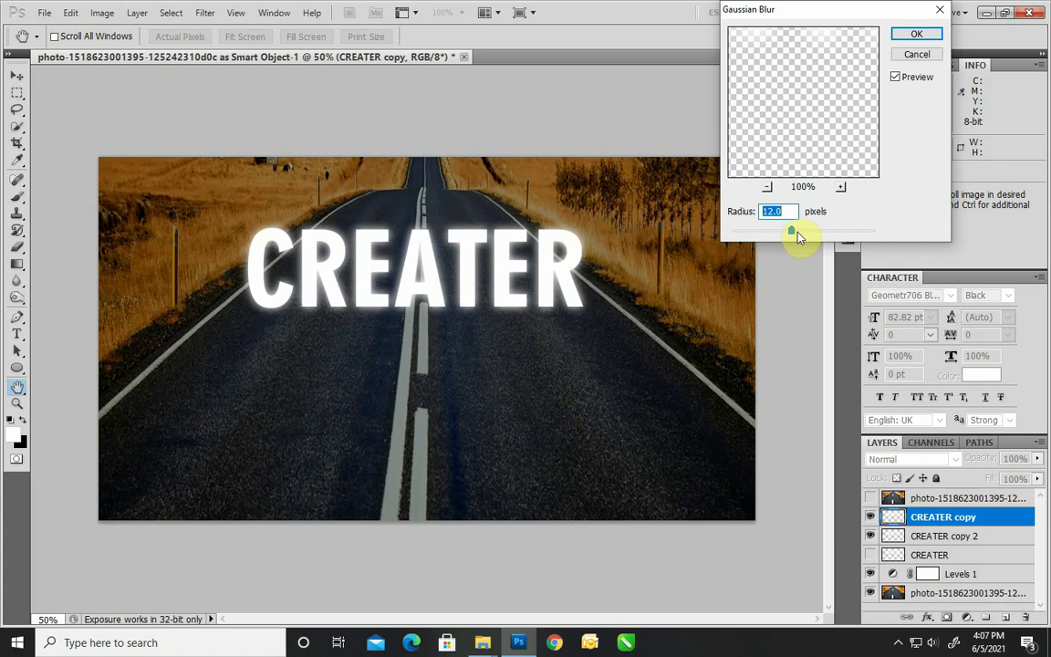
left_click_drag(798, 237, 797, 235)
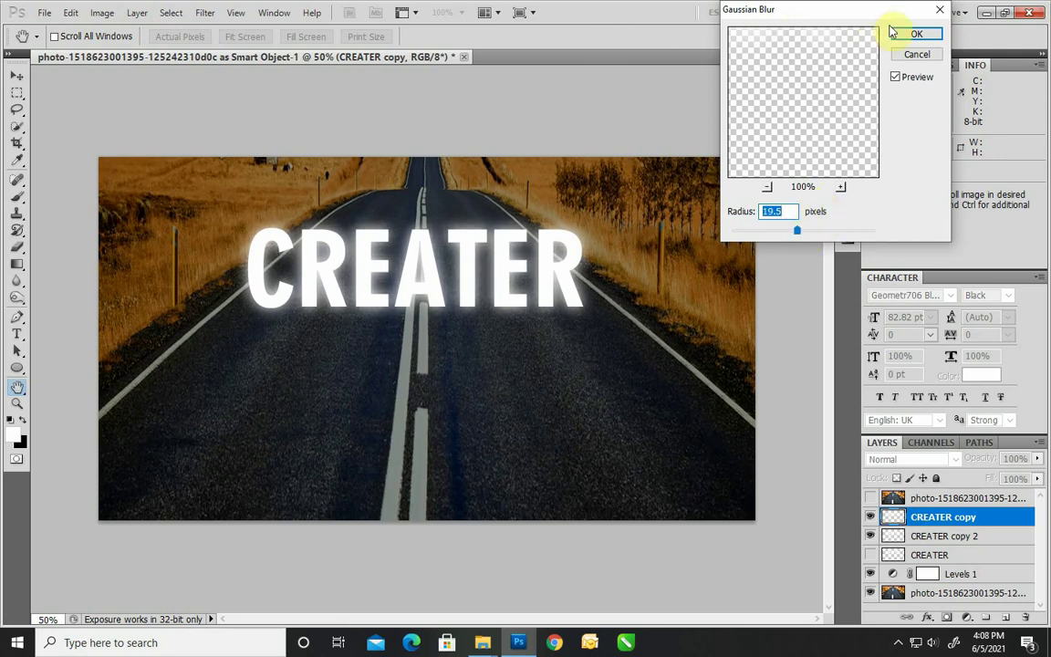
left_click(916, 35)
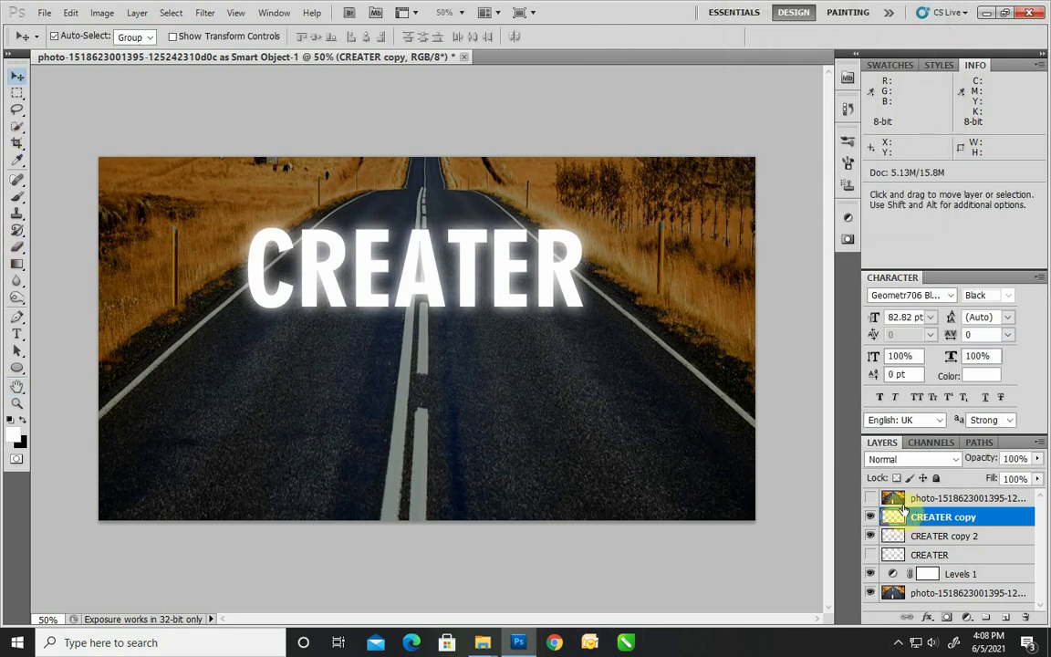
- Move the sharp CREATER copy 2 layer above the blurred copy and toggle its visibility to compare the glow
left_click_drag(921, 535, 918, 520)
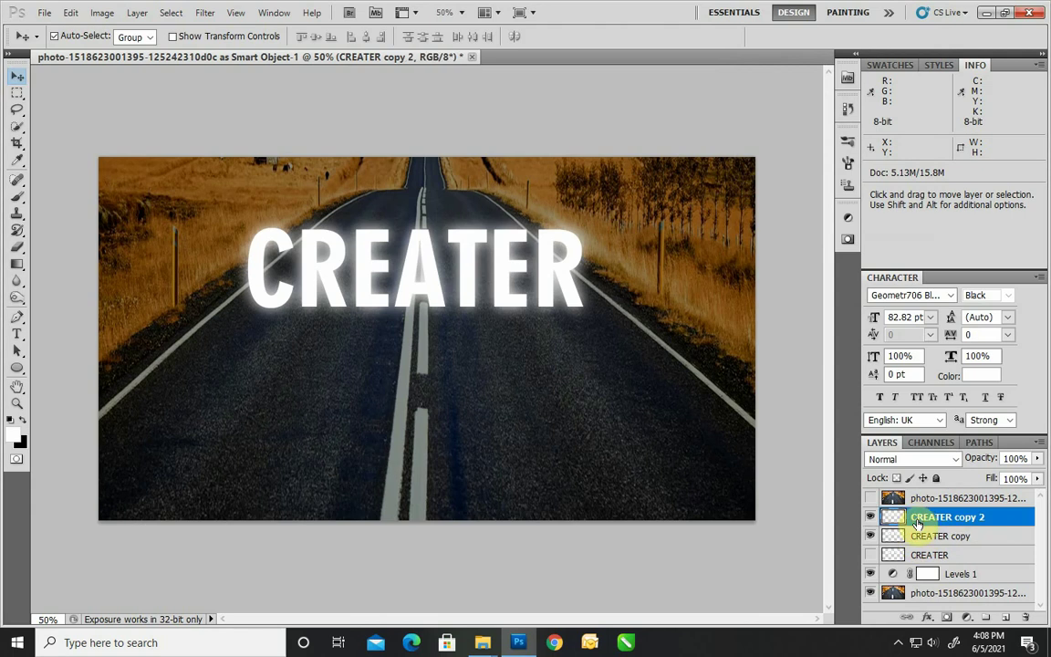
left_click(870, 517)
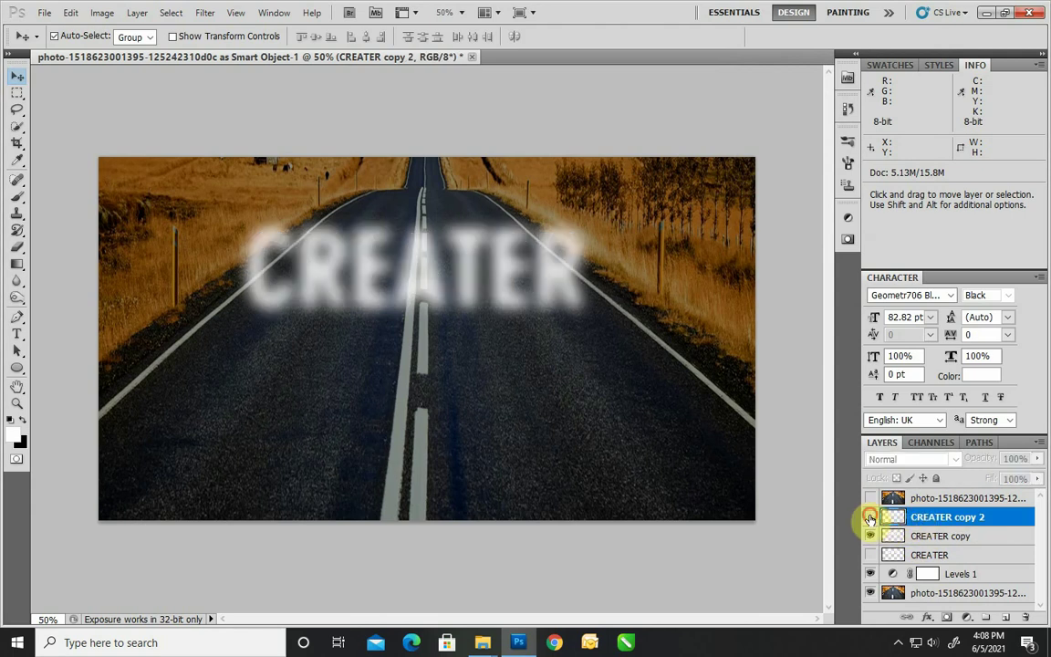
left_click(870, 517)
left_click(870, 517)
left_click(870, 517)
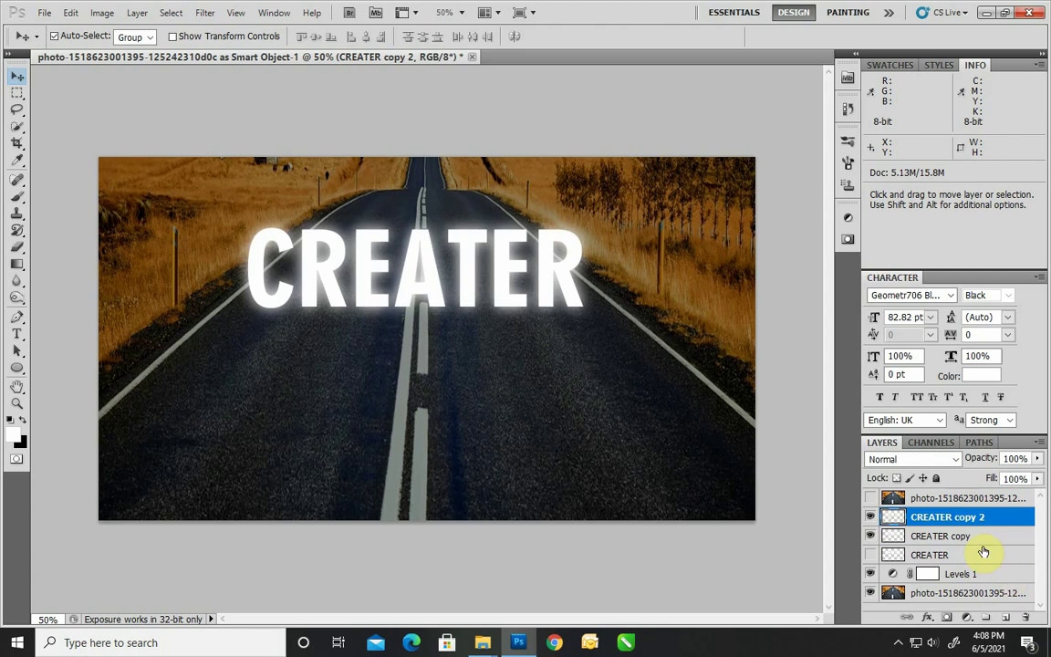
- Merge the sharp and blurred CREATER copies into one layer and show the original CREATER layer again
key("shift")
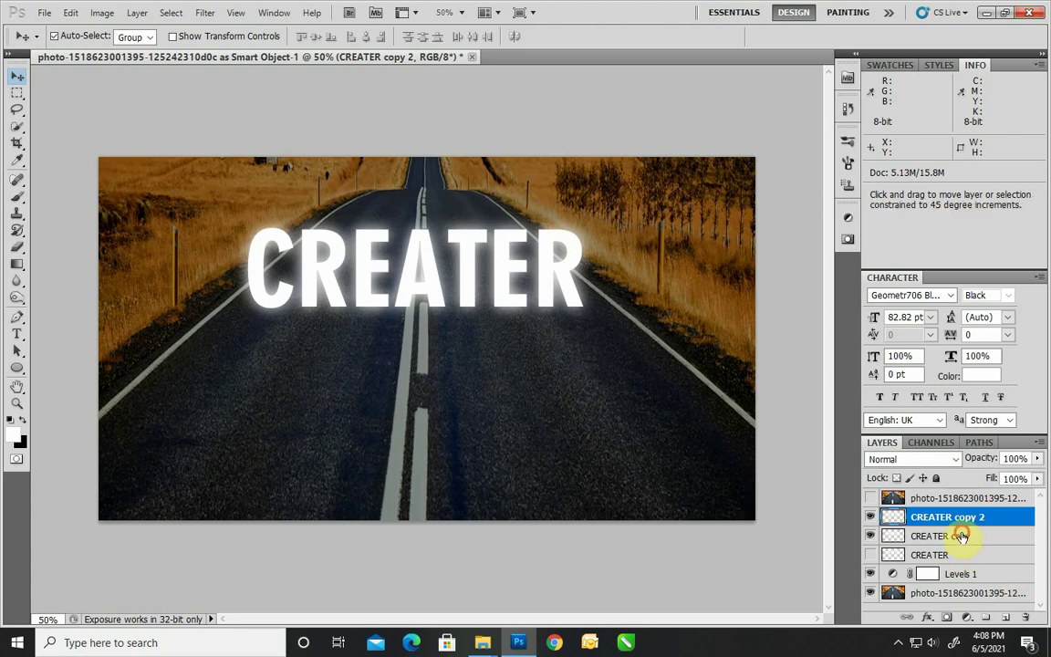
left_click(962, 537, "shift")
key("ctrl+e")
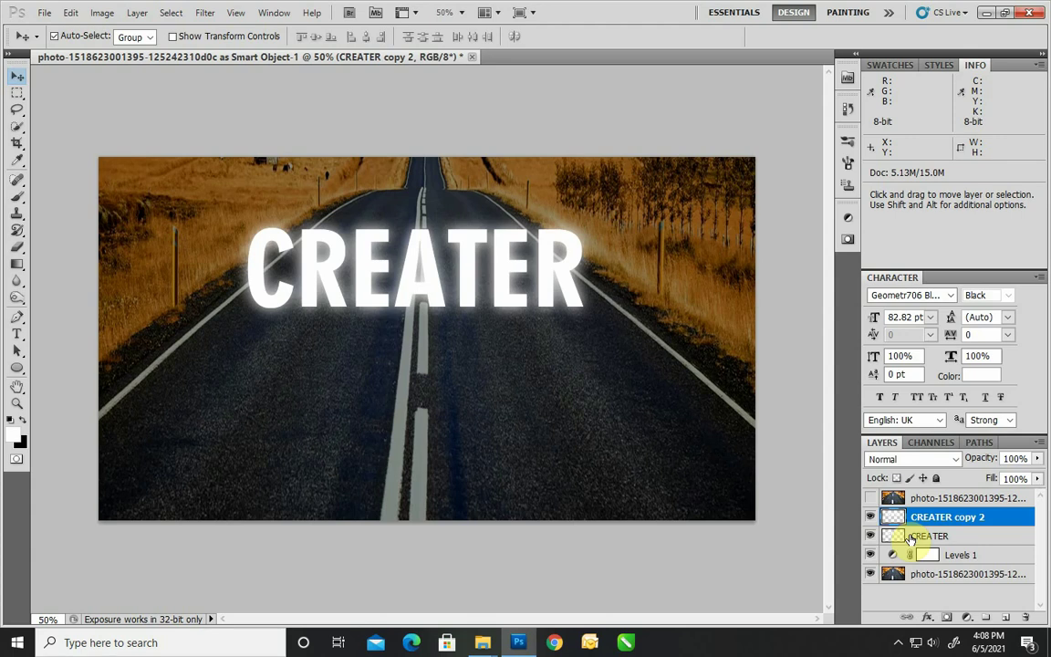
- Nudge the original CREATER layer straight down until its text sits directly beneath the glowing text
left_click(910, 539)
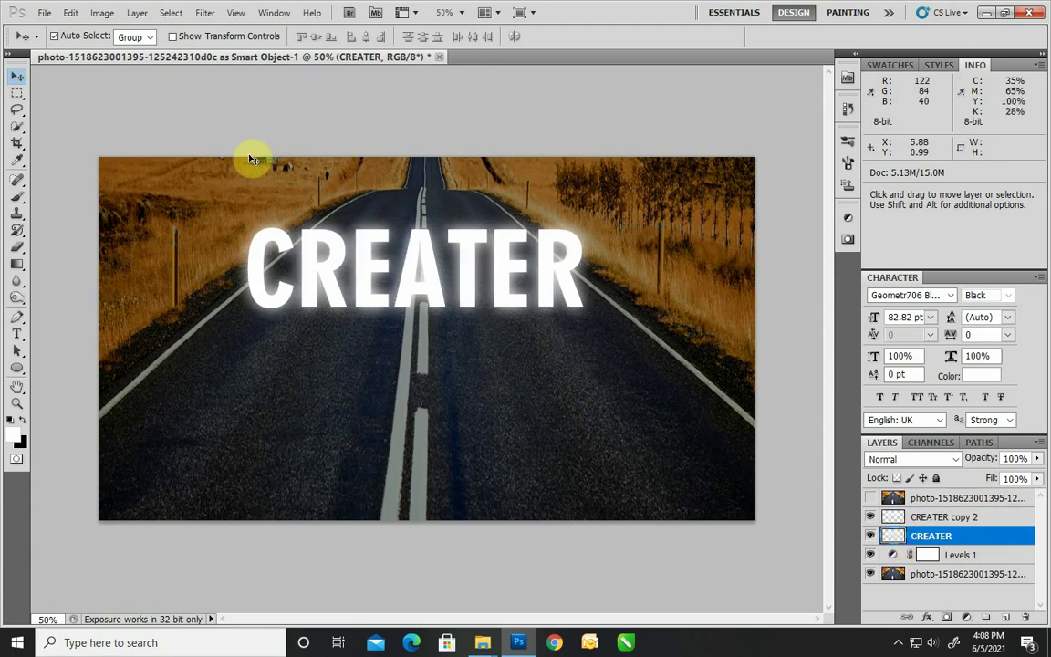
key("Down")
key("Down")
key("Down")
key("Down")
key("Down")
key("Down")
key("Down")
key("Down")
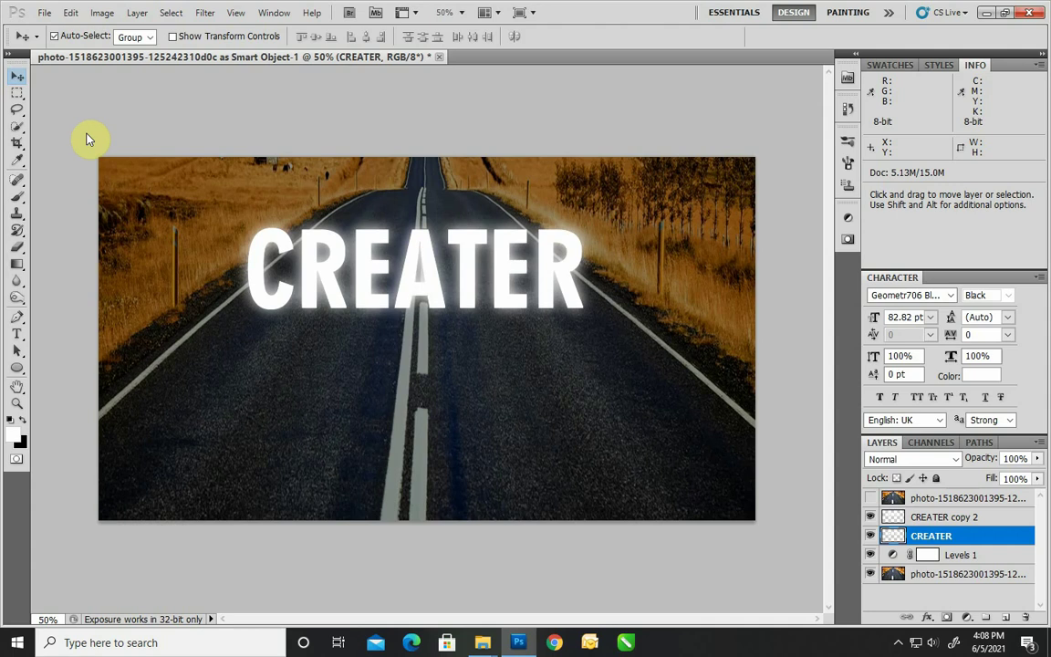
key("Down")
key("Down")
key("Down")
key("Down")
key("Down")
key("Down")
key("Down")
key("Down")
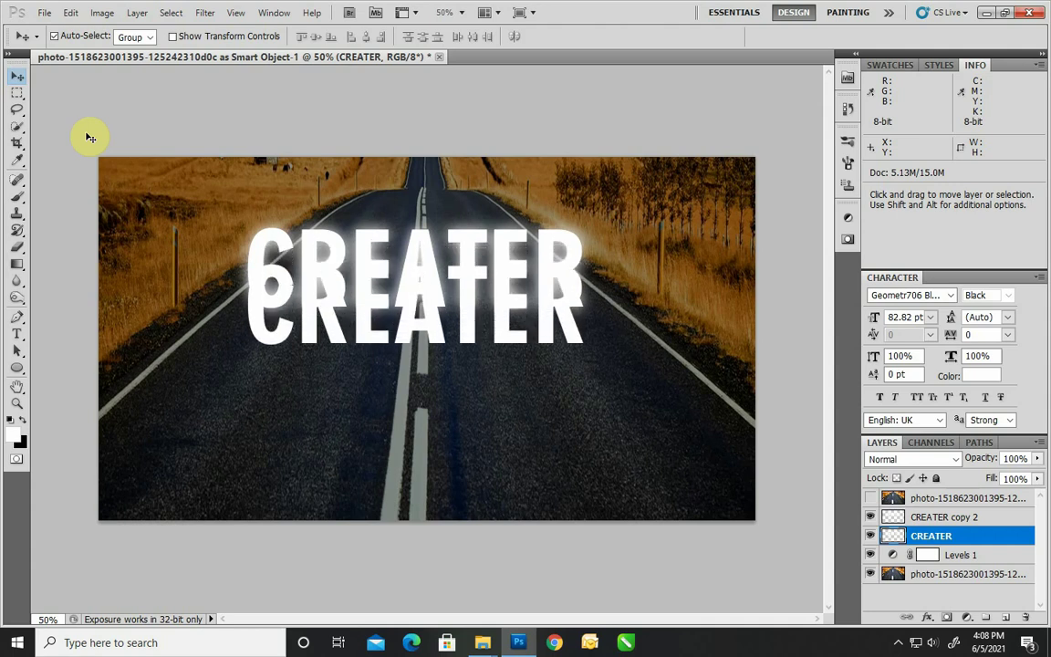
key("Down")
key("Down")
key("Down")
key("Down")
key("Down")
key("Down")
key("Down")
key("Down")
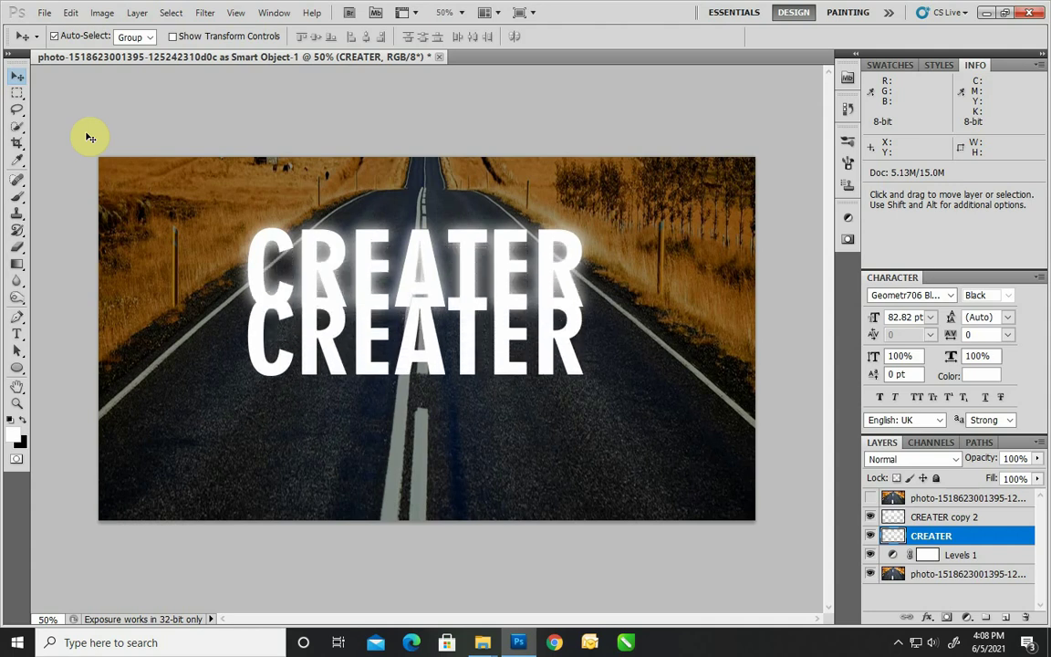
key("Down")
key("Down")
key("Down")
key("Down")
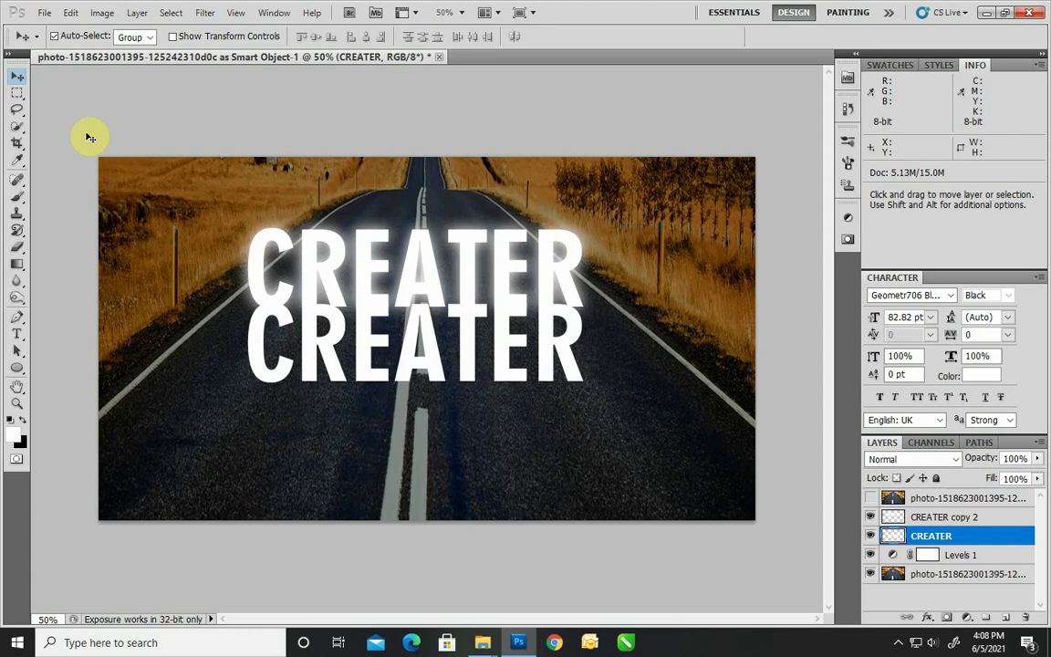
- Flip the lower CREATER layer vertically so it mirrors the glowing text above it
left_click(101, 13)
left_click(44, 13)
mouse_move(70, 11)
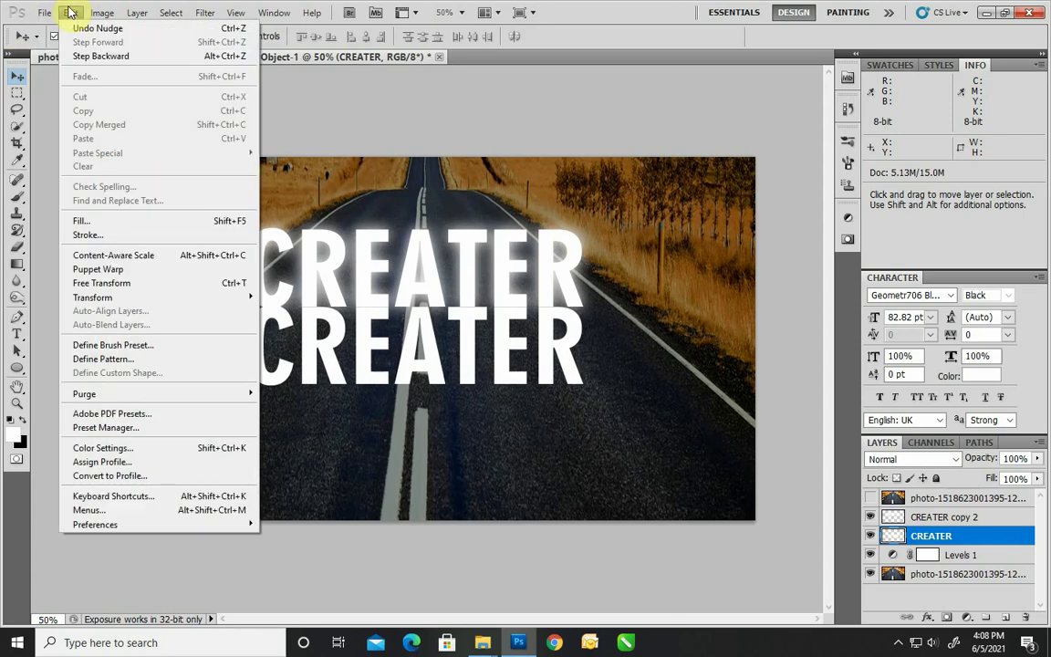
mouse_move(196, 301)
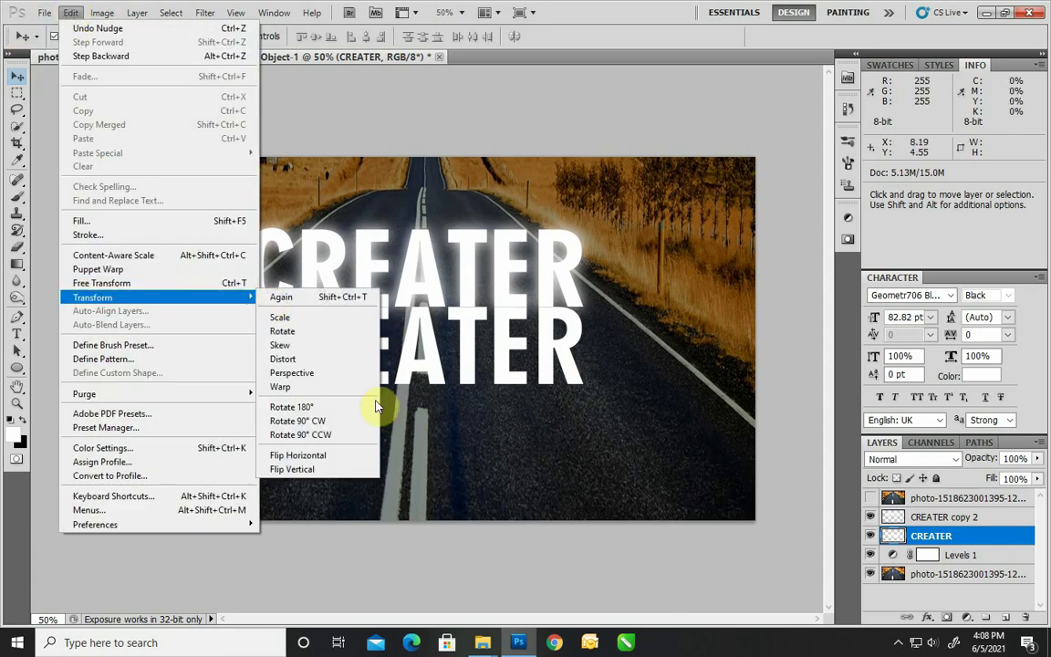
left_click(352, 467)
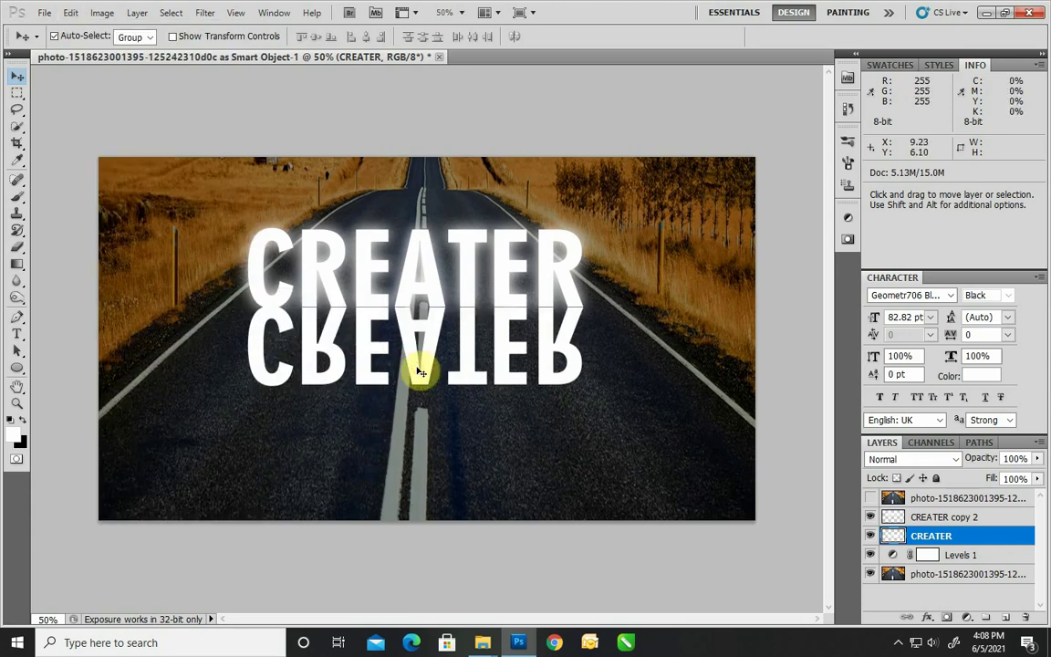
- Apply a Perspective transform to the flipped CREATER text, widening its lower edge symmetrically to about 124% width
key("ctrl+t")
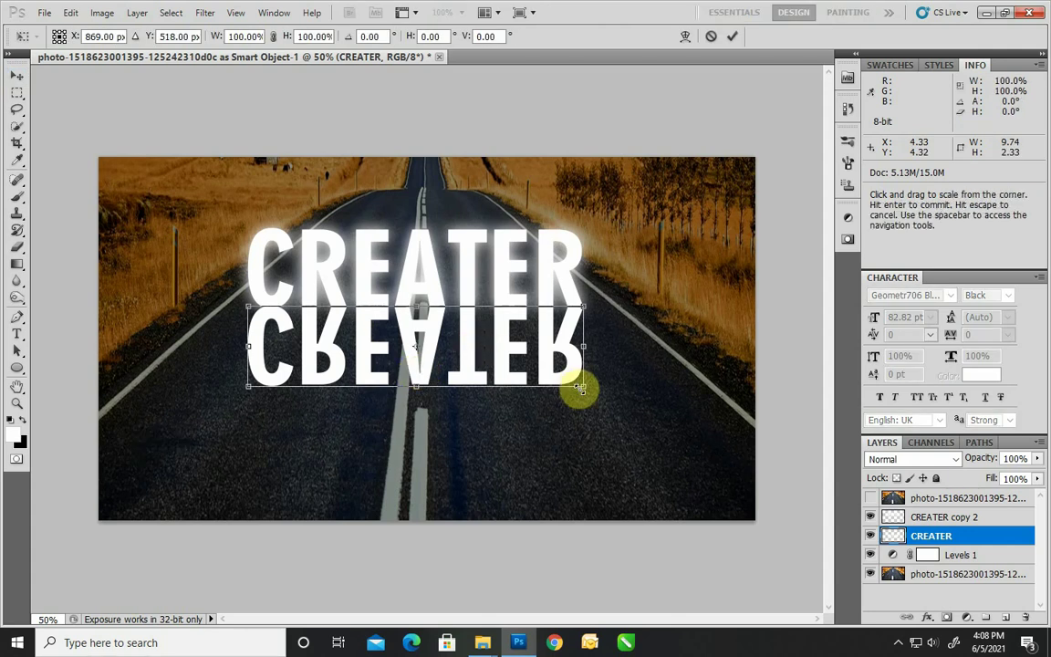
right_click(581, 374)
left_click(621, 462)
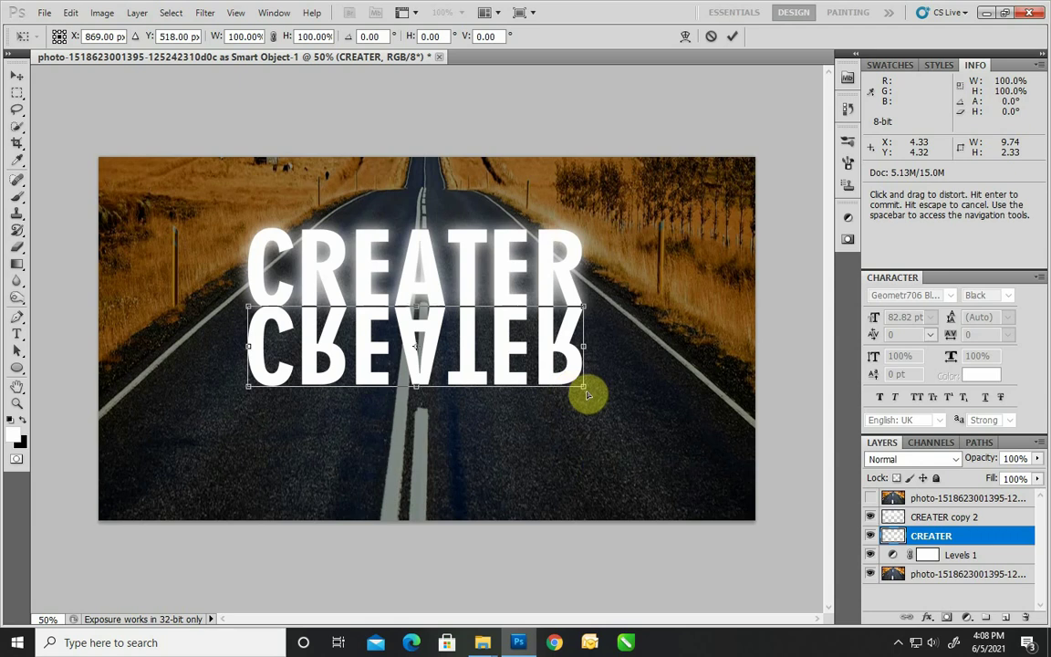
left_click_drag(585, 389, 628, 406)
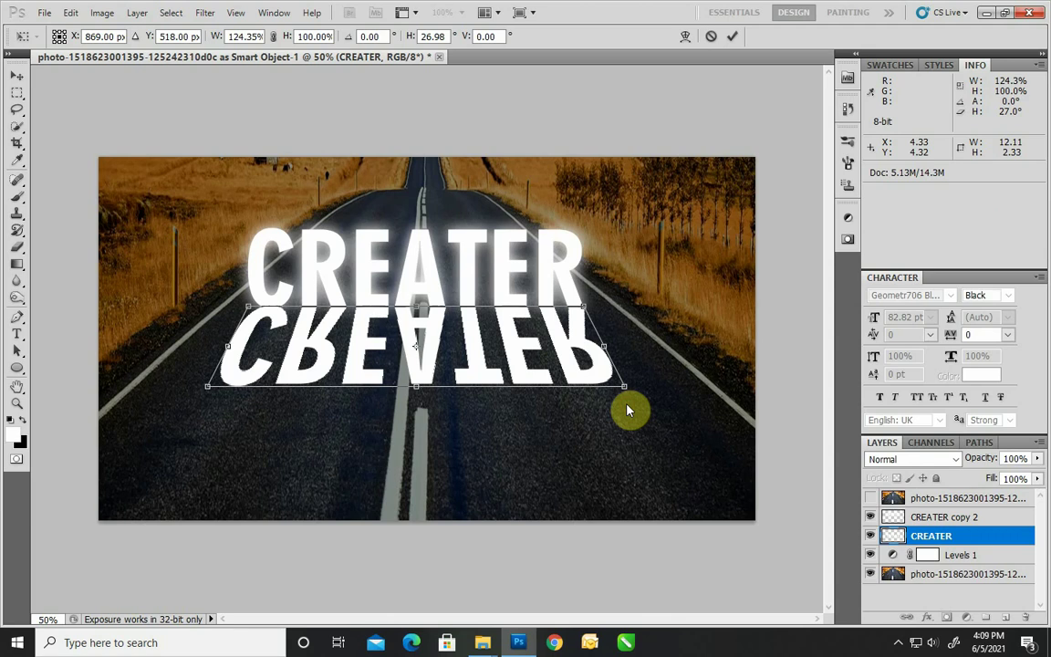
key("Return")
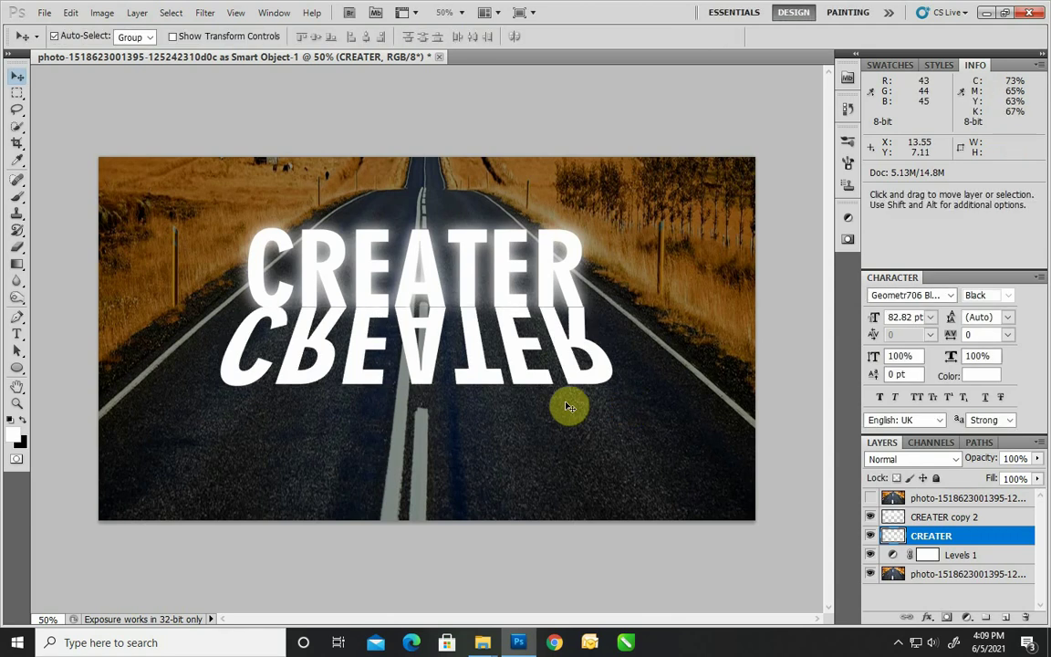
- Select the glowing CREATER copy 2 layer and toggle its visibility off and on to check it
left_click(916, 498)
left_click(902, 516)
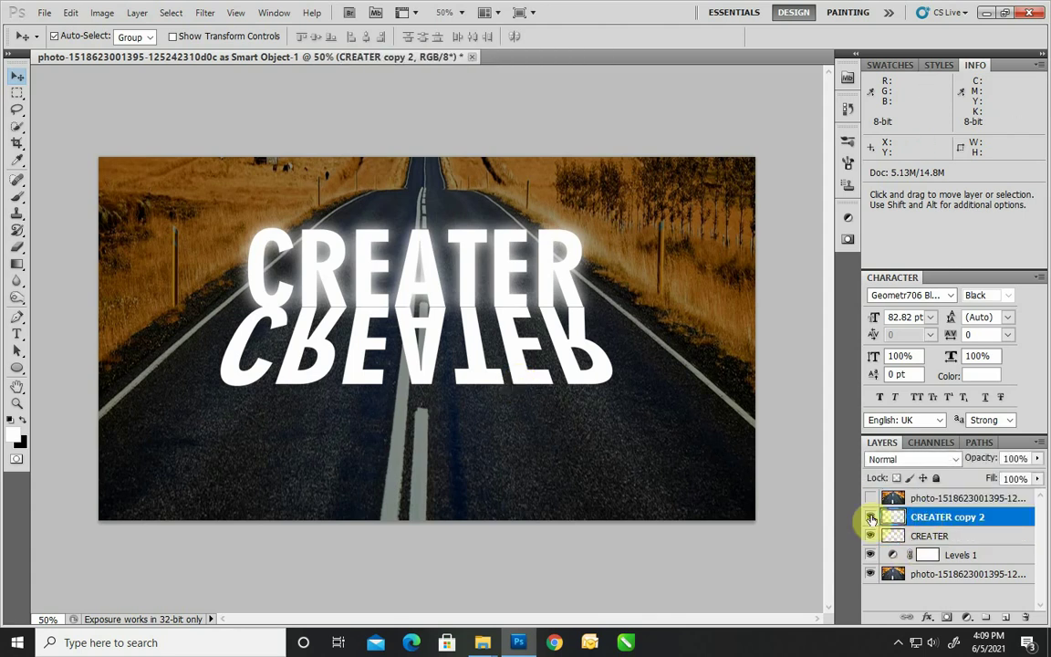
left_click(869, 517)
left_click(869, 516)
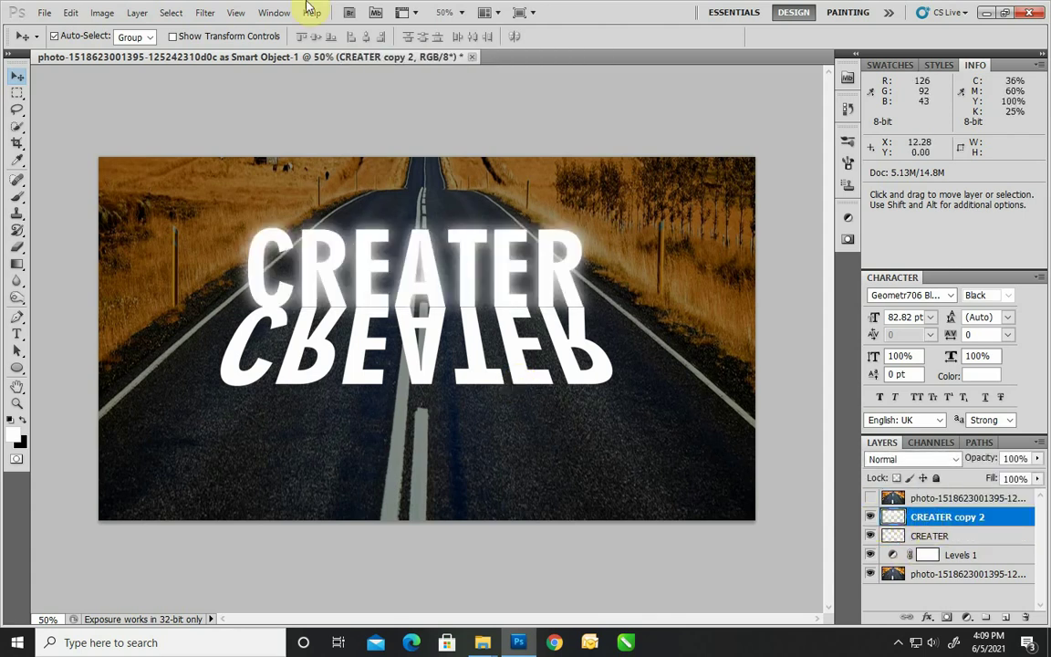
left_click(965, 618)
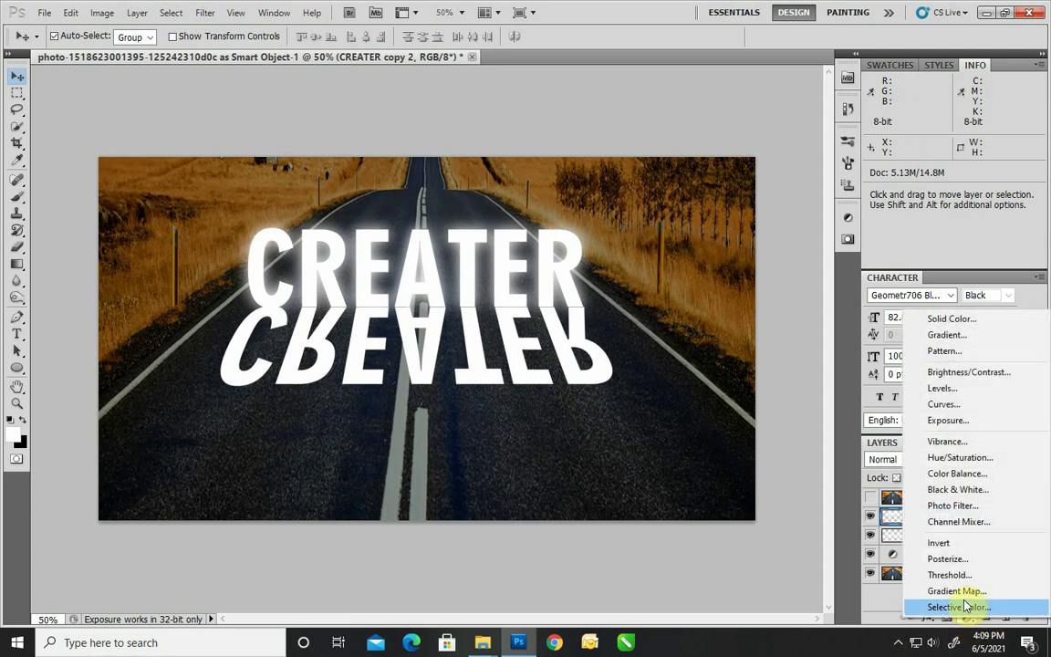
left_click(769, 538)
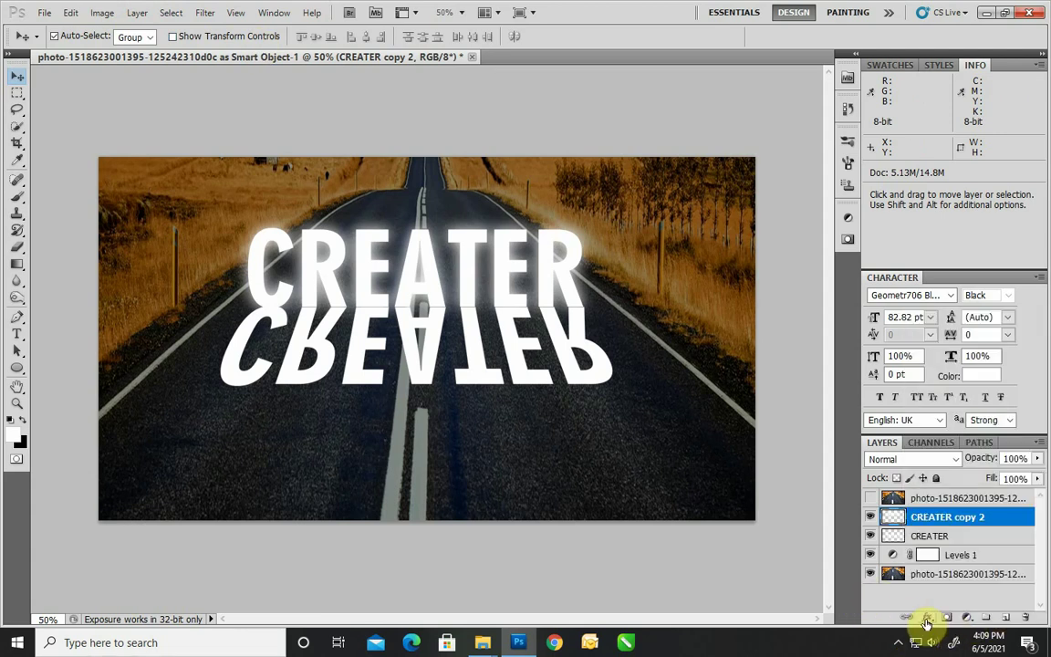
- Add a white Inner Glow to CREATER copy 2 with Lighten blend mode, 71% opacity, 92% noise and 67% choke
left_click(927, 620)
left_click(951, 443)
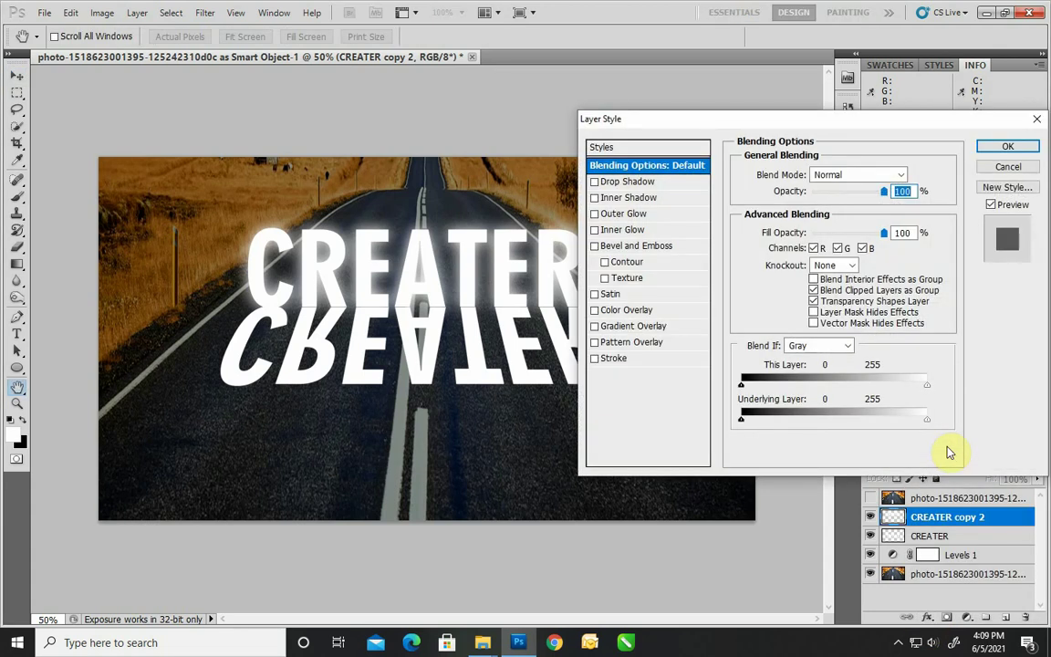
left_click(620, 231)
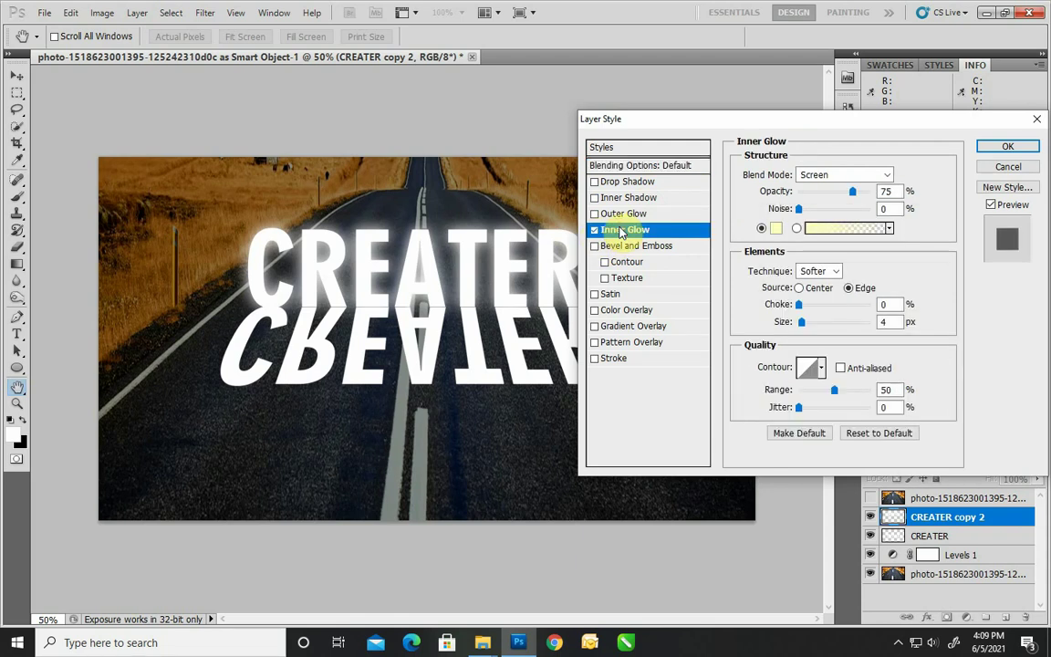
left_click(885, 175)
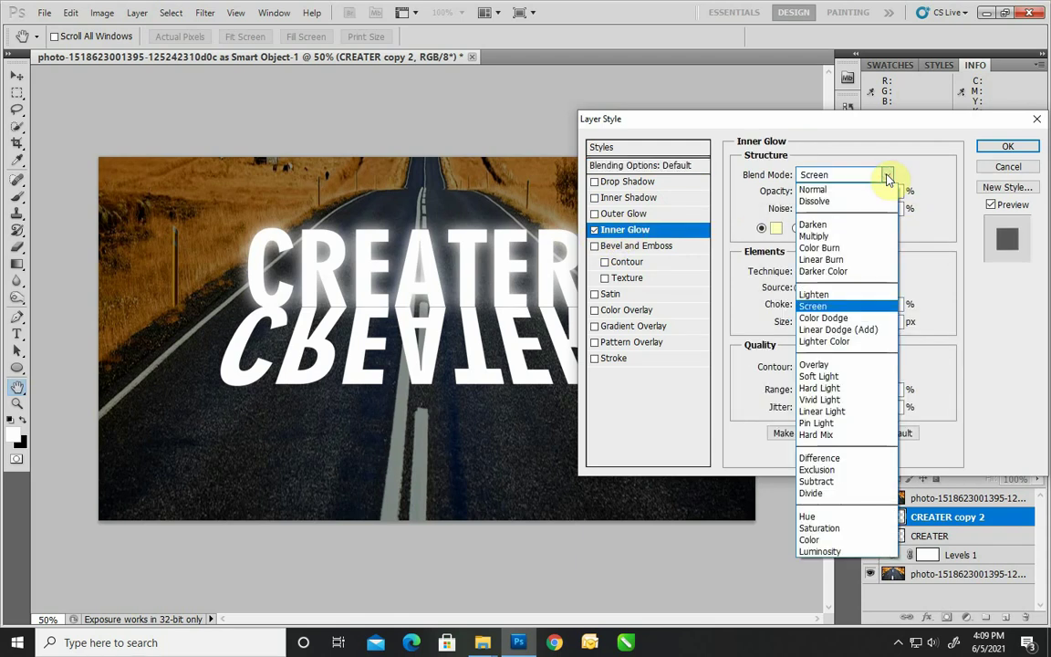
left_click(846, 294)
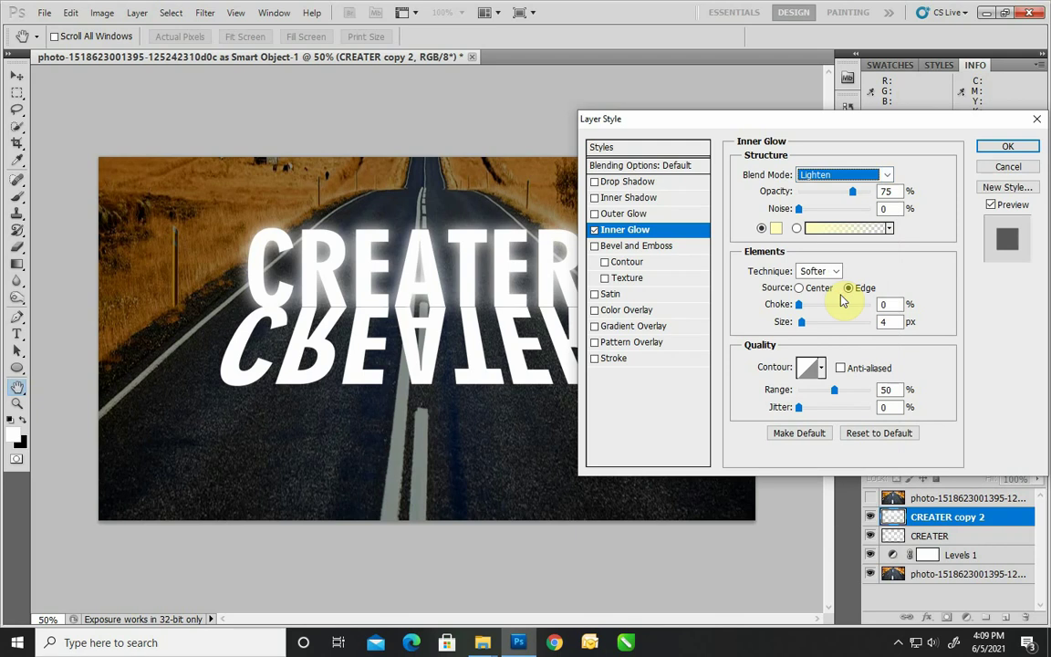
left_click(774, 230)
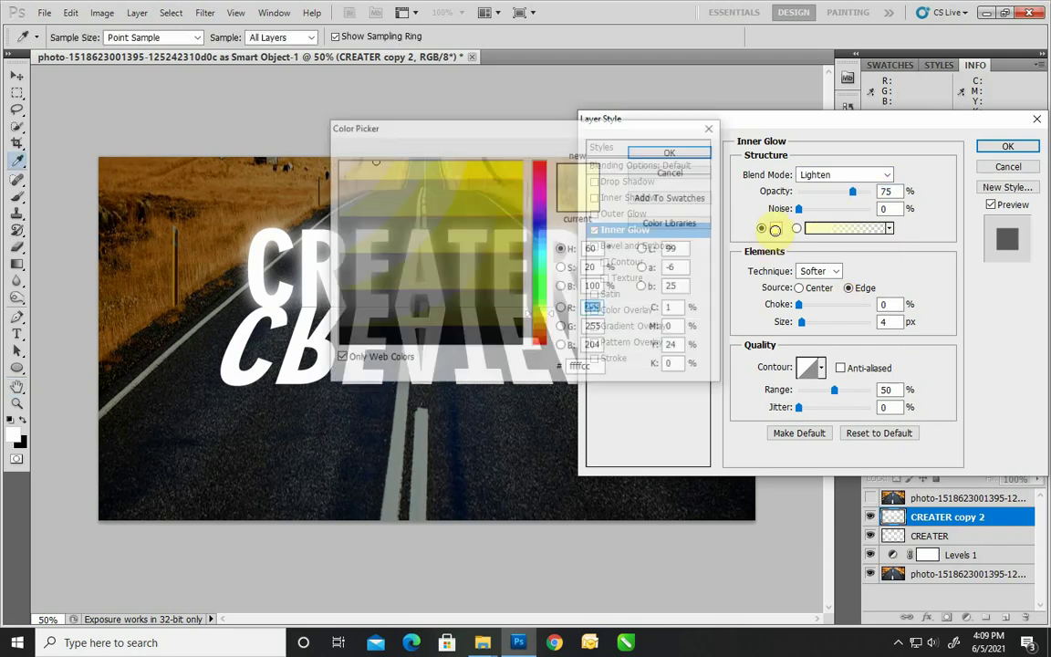
left_click(341, 165)
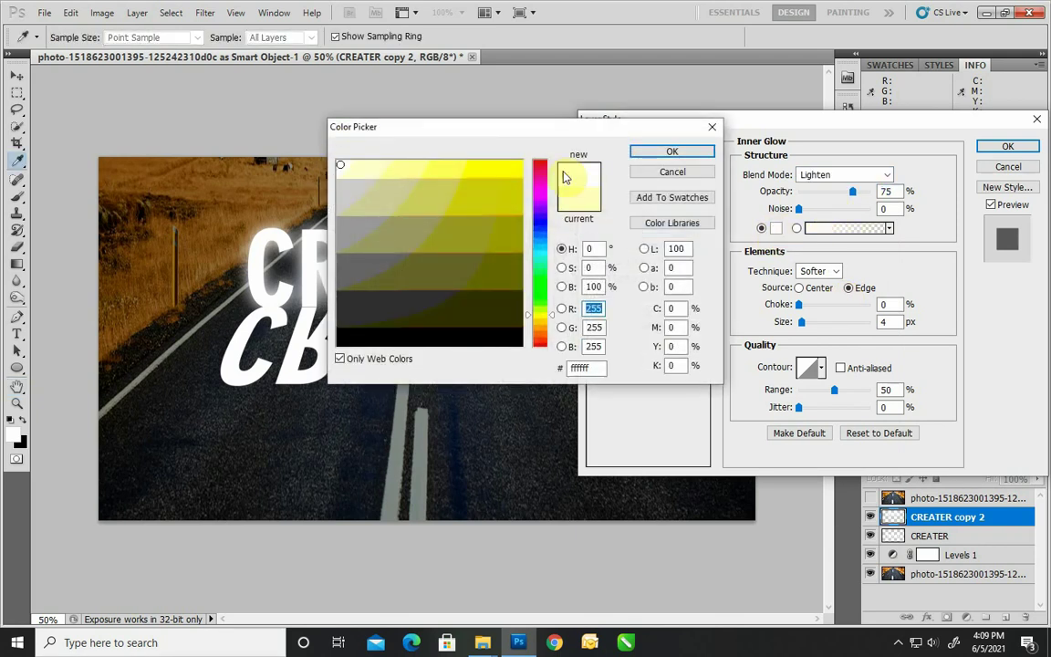
left_click(671, 151)
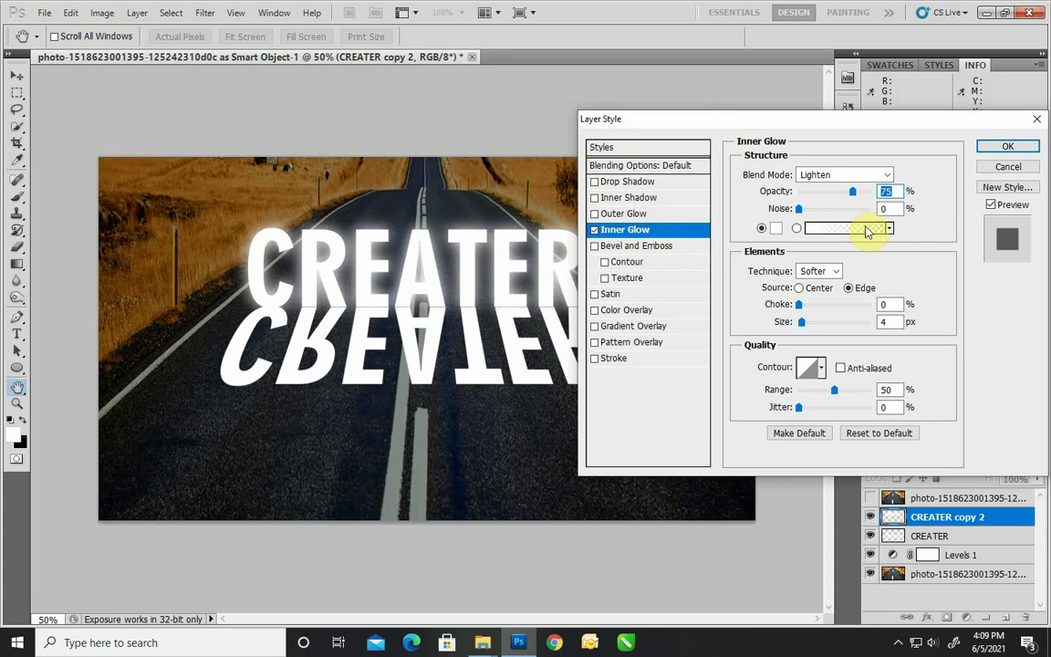
left_click_drag(851, 193, 878, 216)
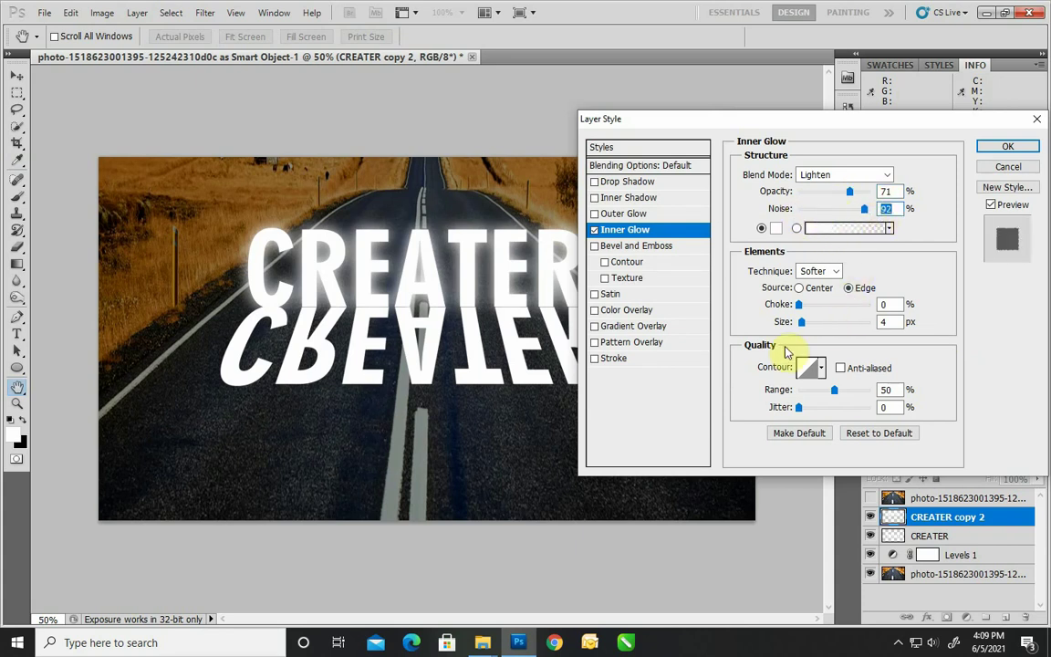
left_click_drag(793, 308, 847, 313)
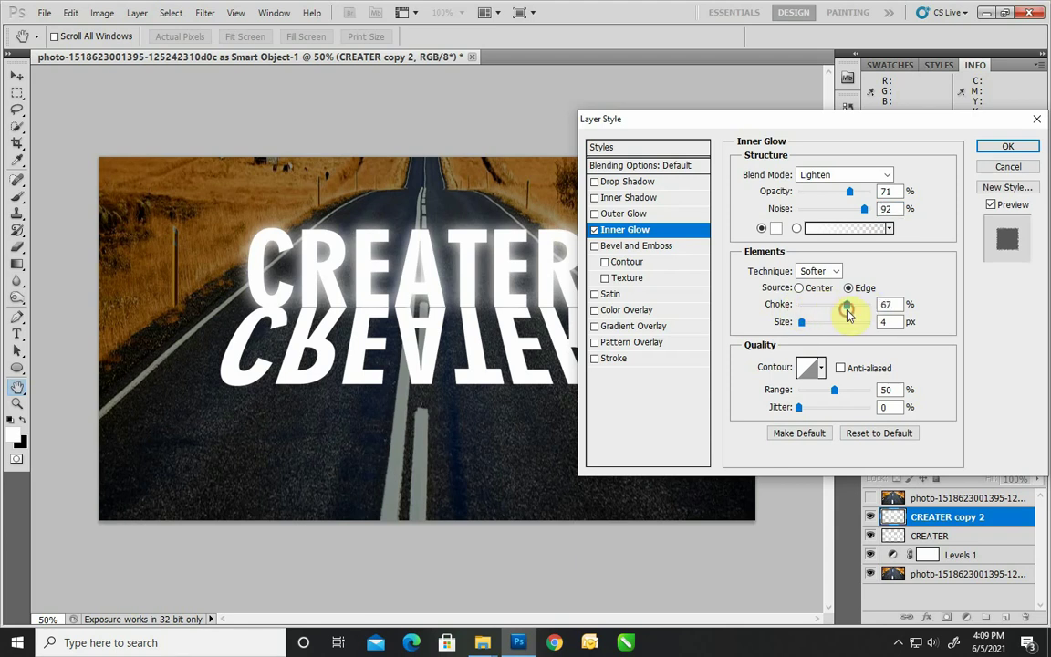
- Add a white Outer Glow to CREATER copy 2 with Lighten blend mode and 0% opacity, and apply the layer styles
left_click(602, 213)
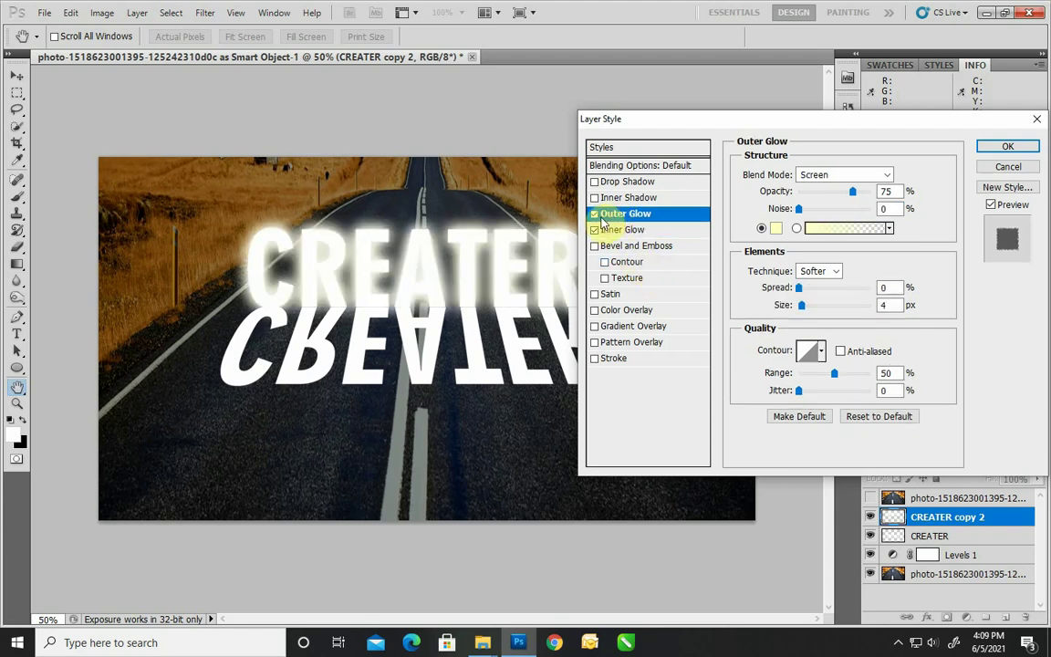
left_click(773, 229)
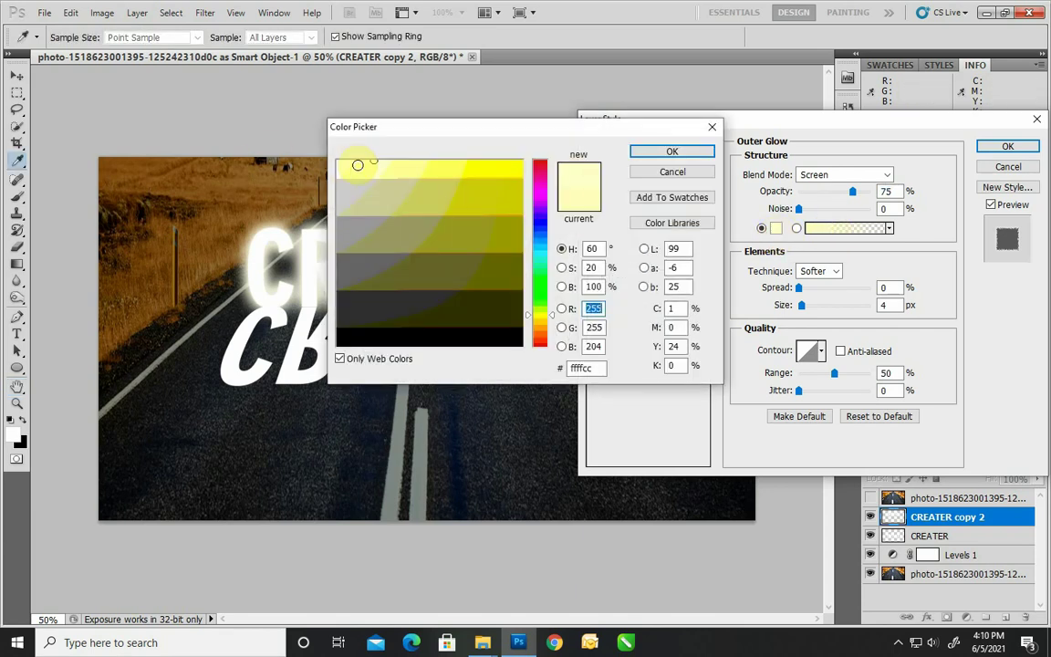
left_click(665, 153)
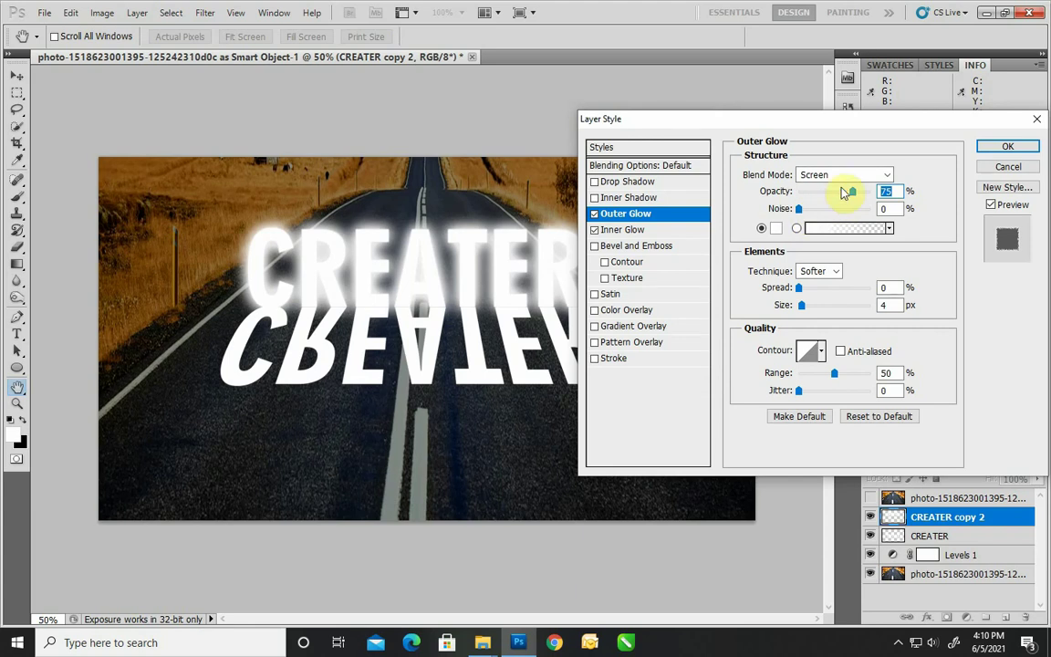
left_click_drag(849, 195, 800, 197)
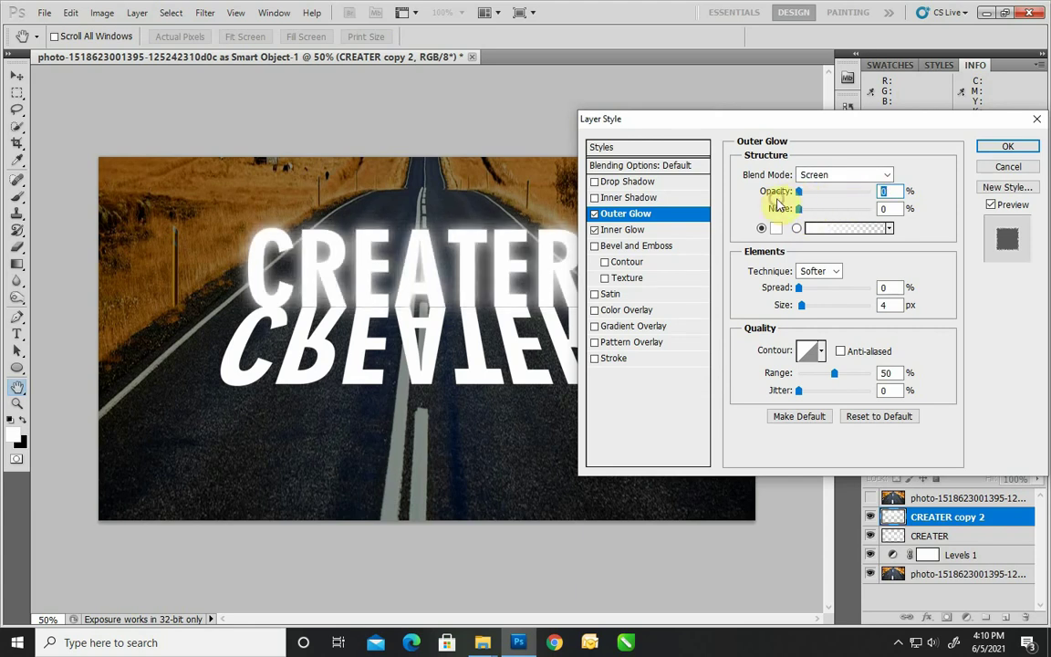
left_click(834, 175)
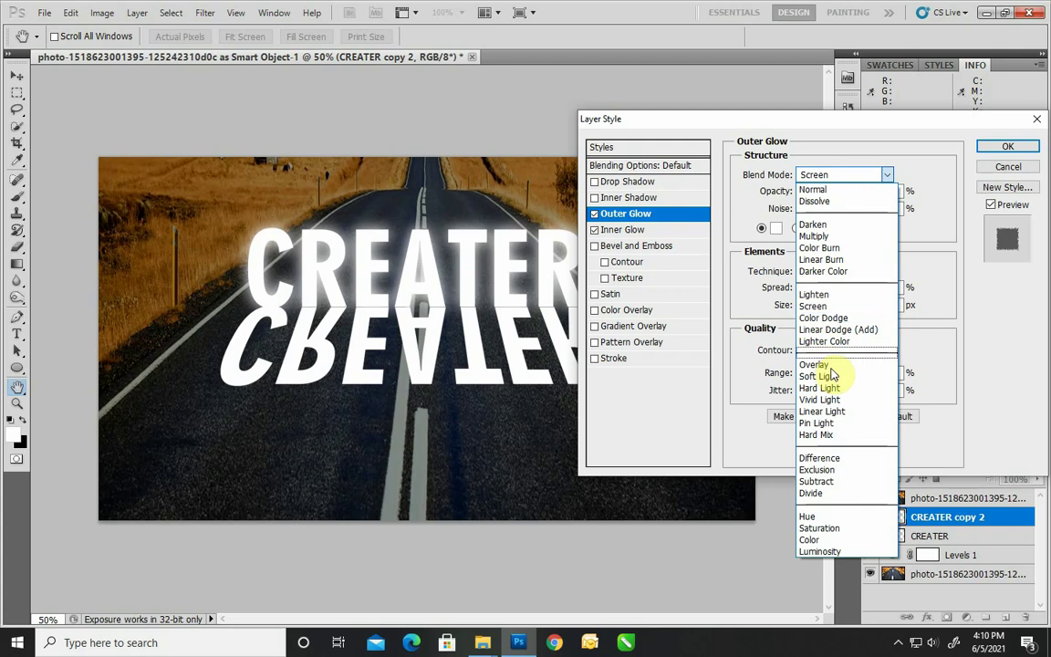
left_click(826, 296)
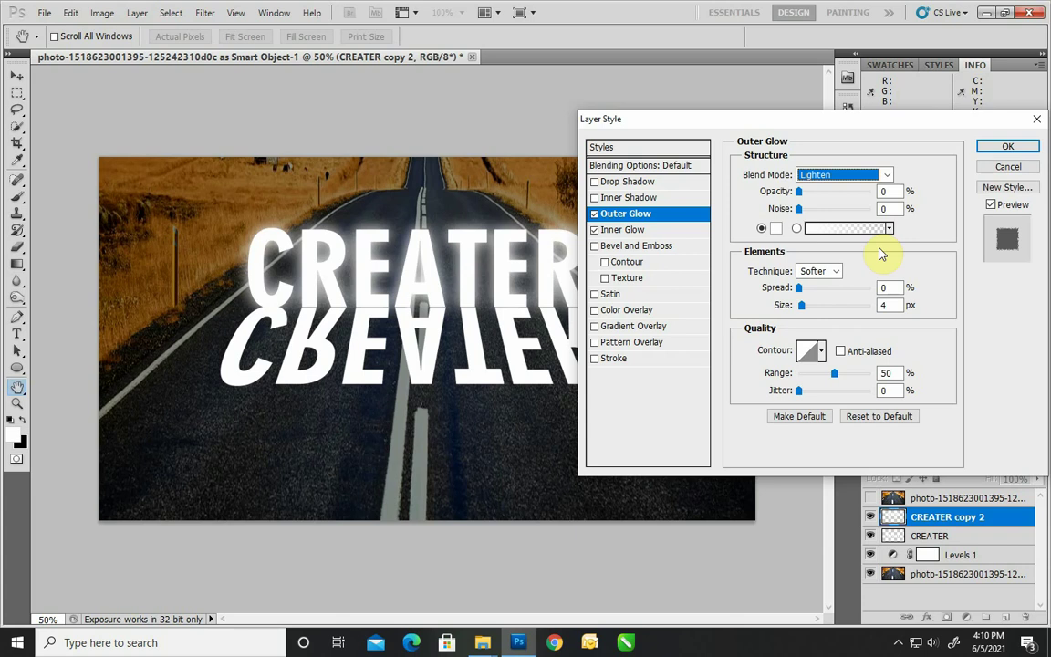
left_click(1003, 147)
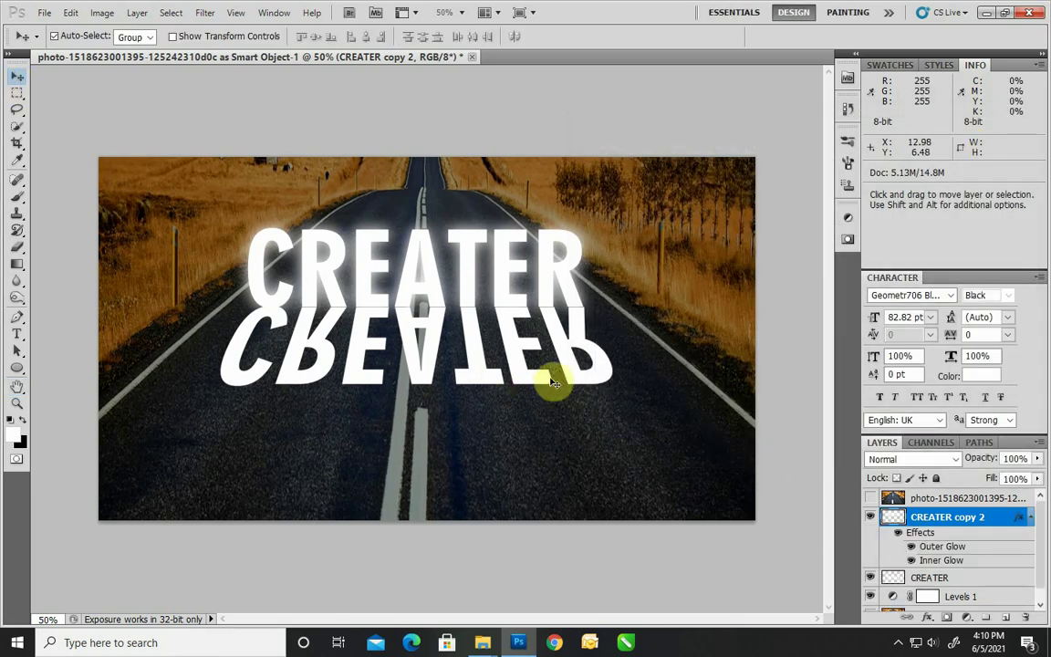
- Collapse the effects list of CREATER copy 2, then select the flipped CREATER layer and toggle its visibility to check it
left_click(524, 338)
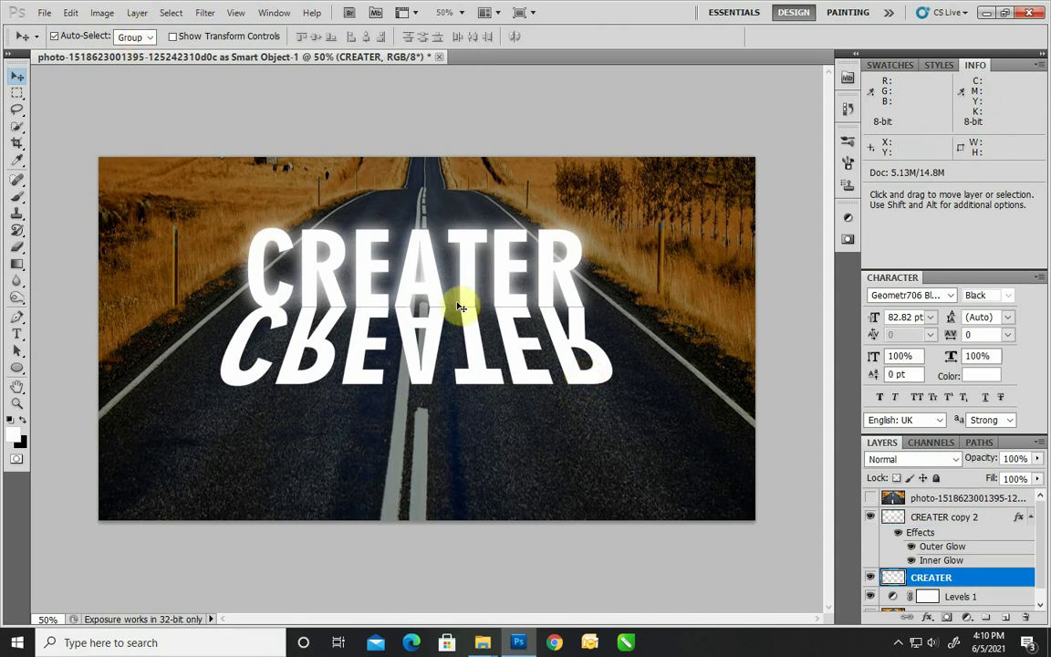
scroll(957, 532, "down", 1)
scroll(956, 536, "up", 1)
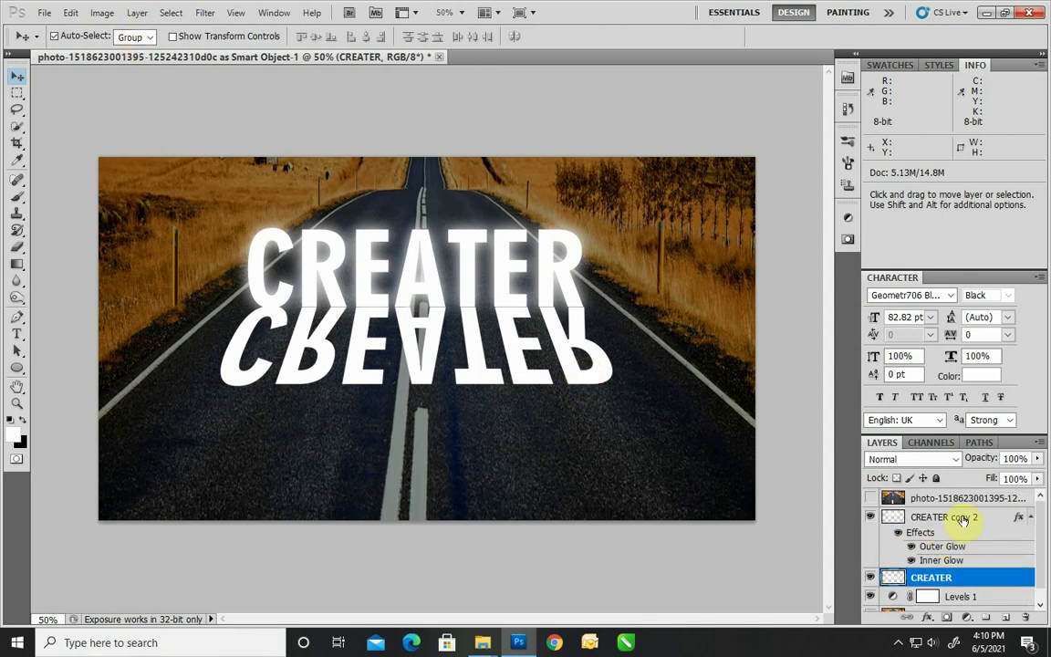
left_click(912, 518)
left_click(1031, 518)
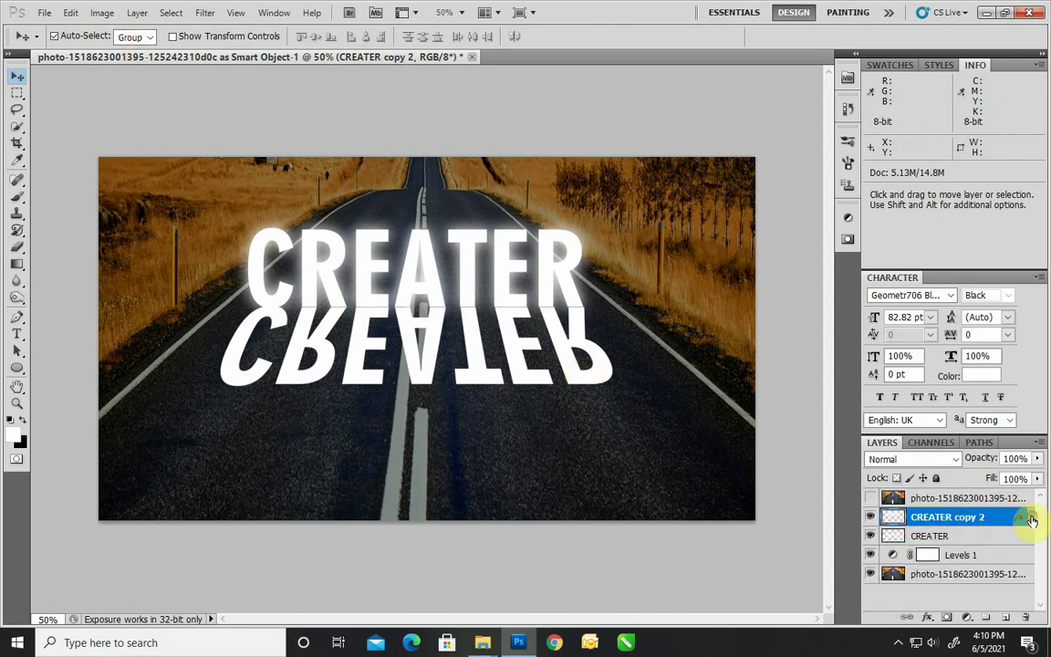
left_click(881, 538)
left_click(870, 536)
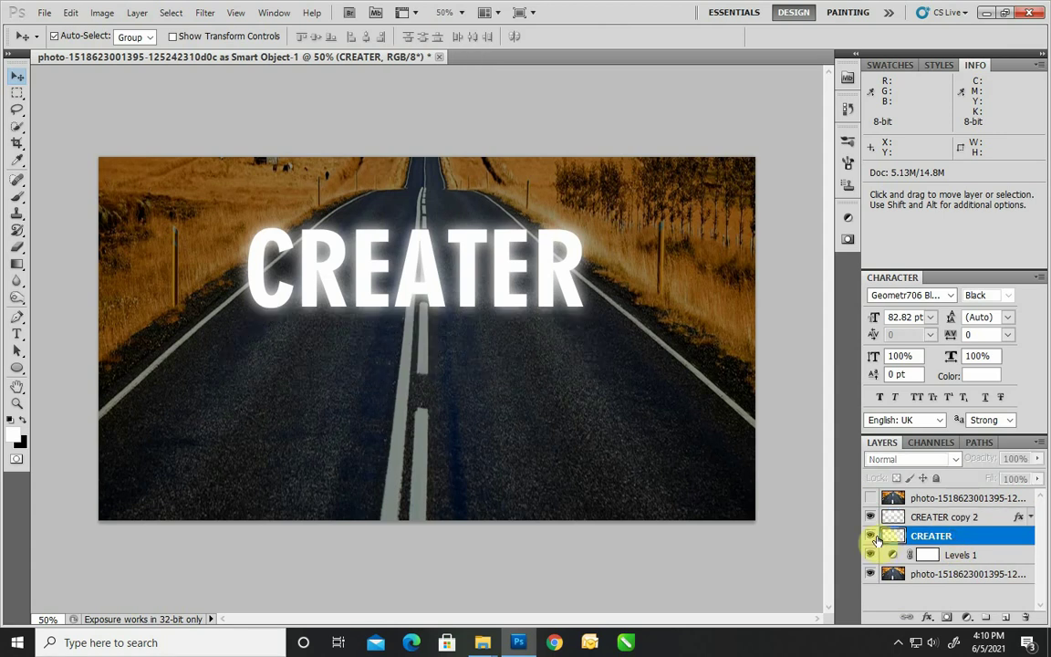
left_click(870, 536)
- Apply a Gaussian Blur with a 3-pixel radius to the flipped CREATER reflection layer
left_click(202, 13)
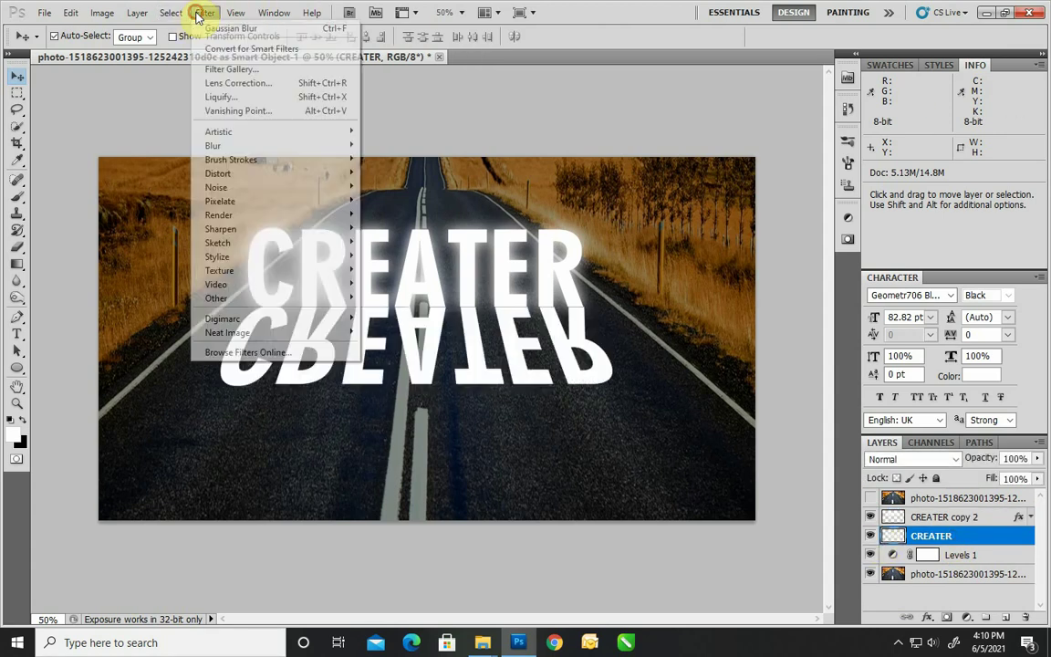
mouse_move(266, 146)
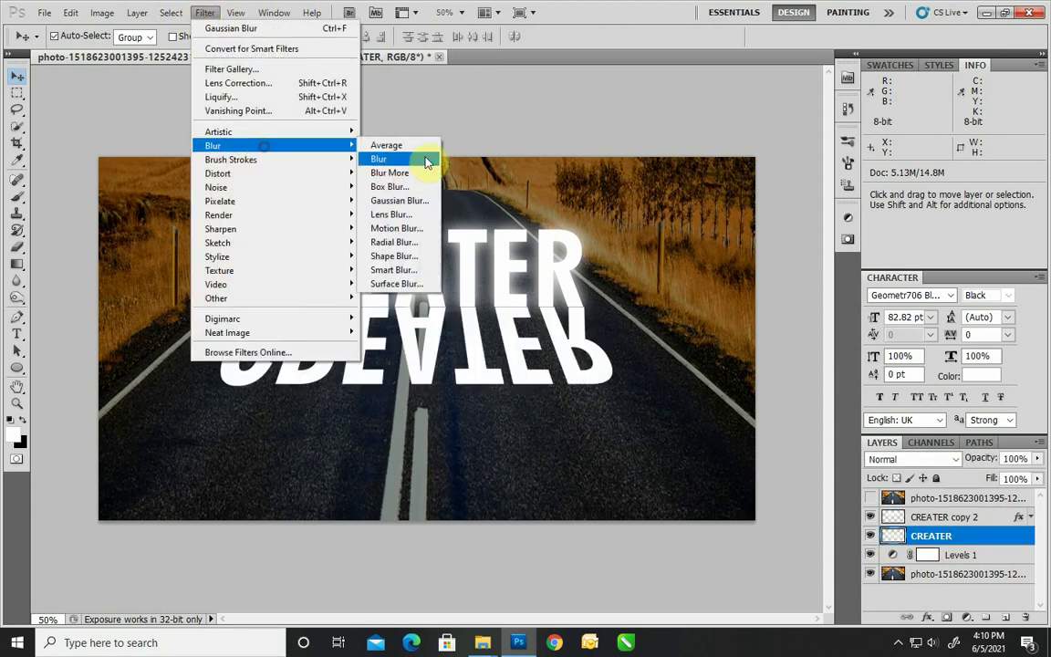
left_click(411, 201)
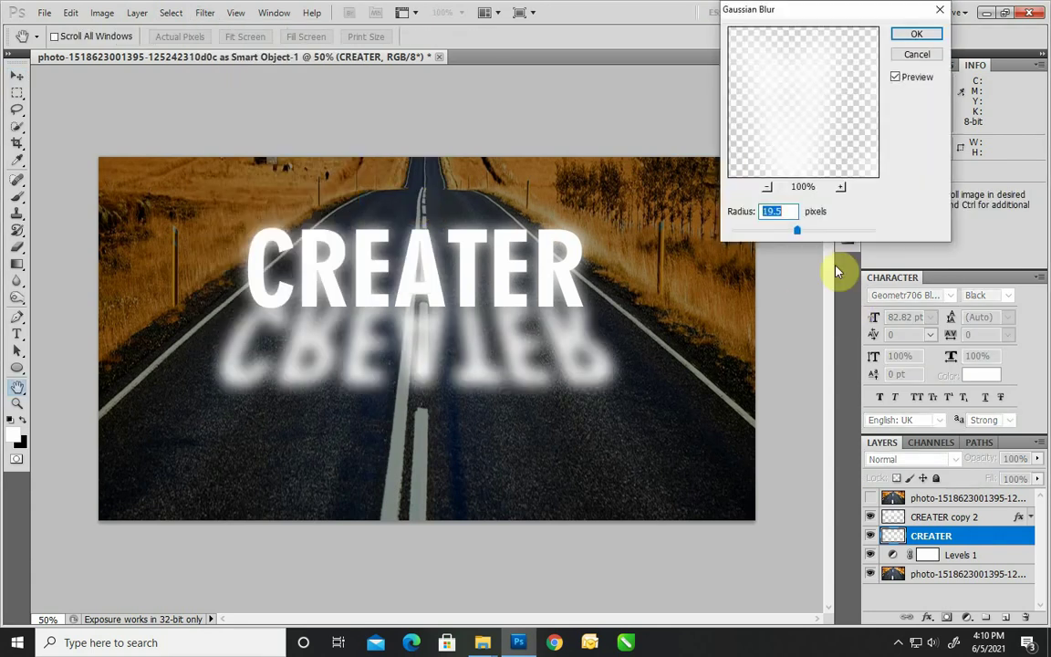
type("2")
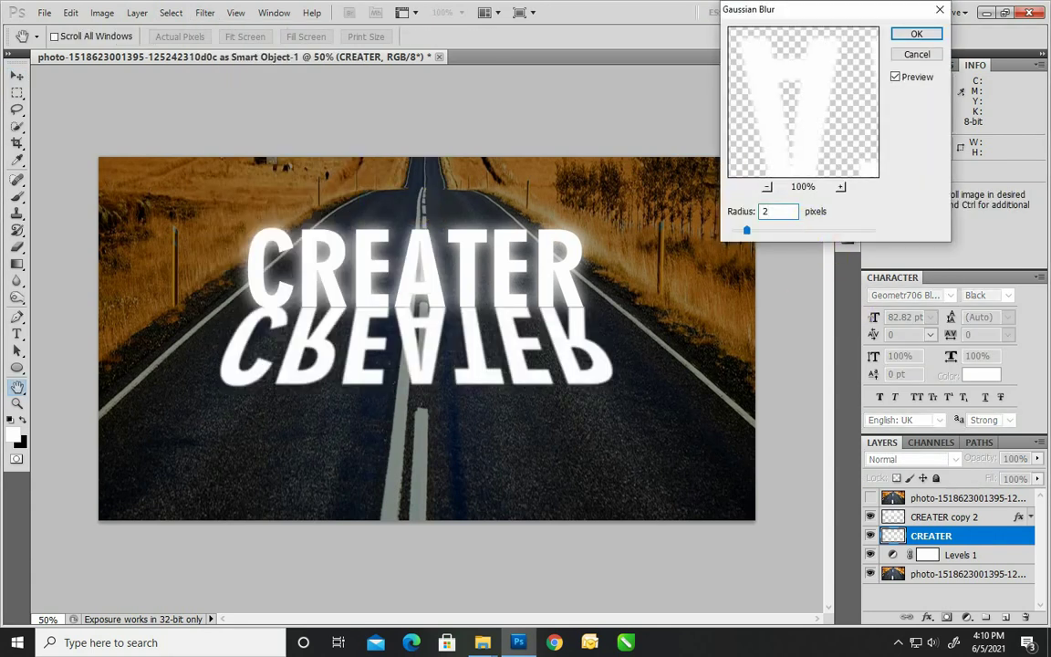
type("3")
key("Return")
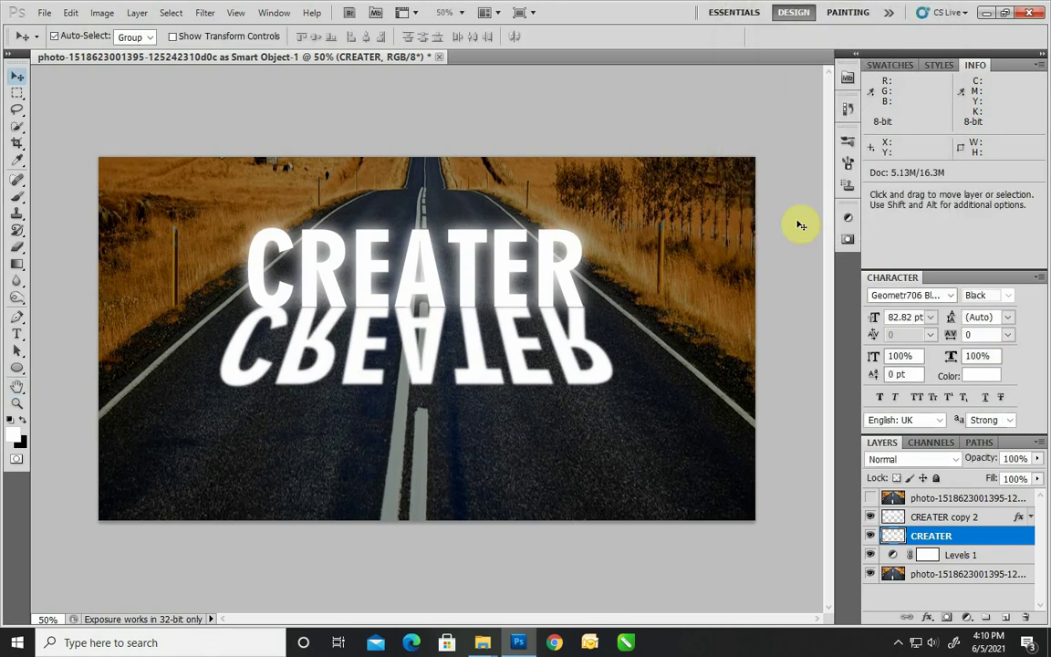
- Set the flipped reflection's blend mode to Overlay and stretch it downward to about 107.7% height
left_click(954, 460)
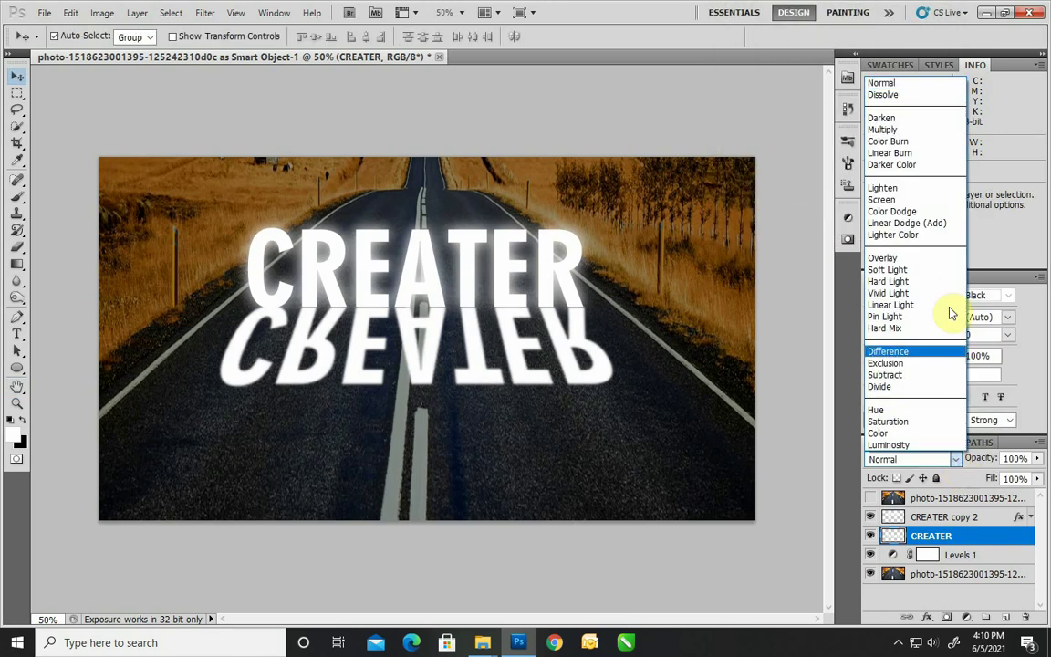
left_click(952, 260)
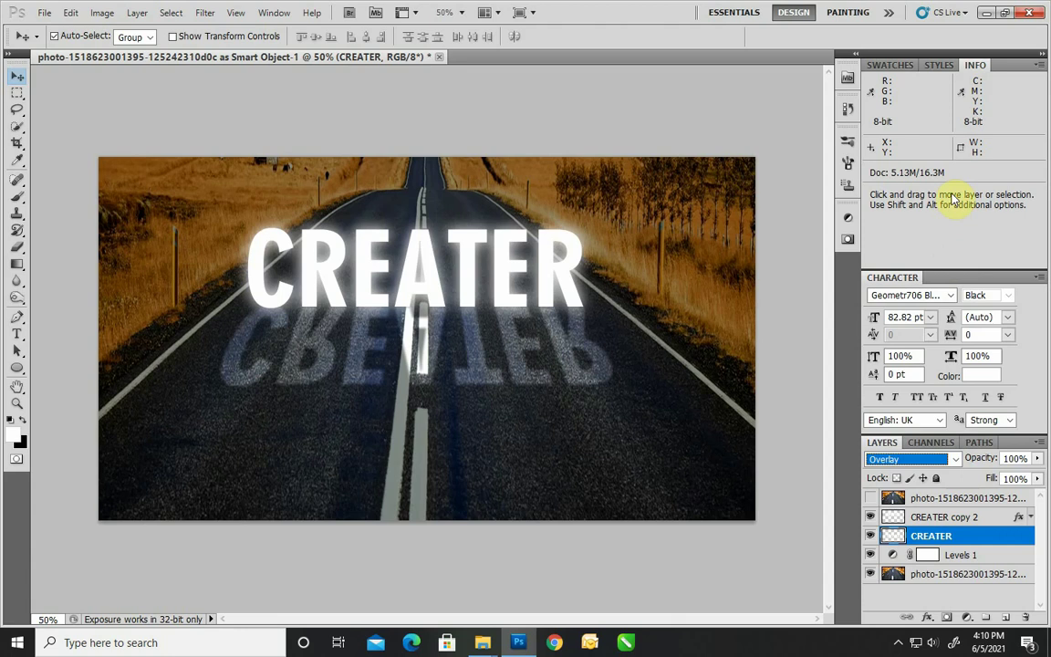
key("ctrl+t")
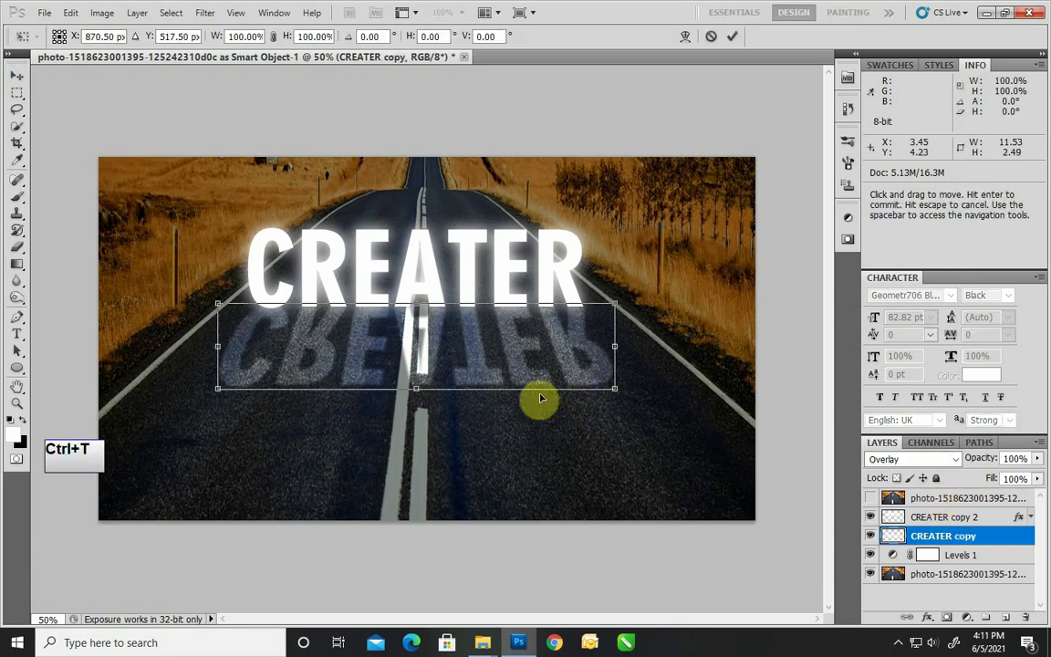
left_click_drag(415, 390, 414, 399)
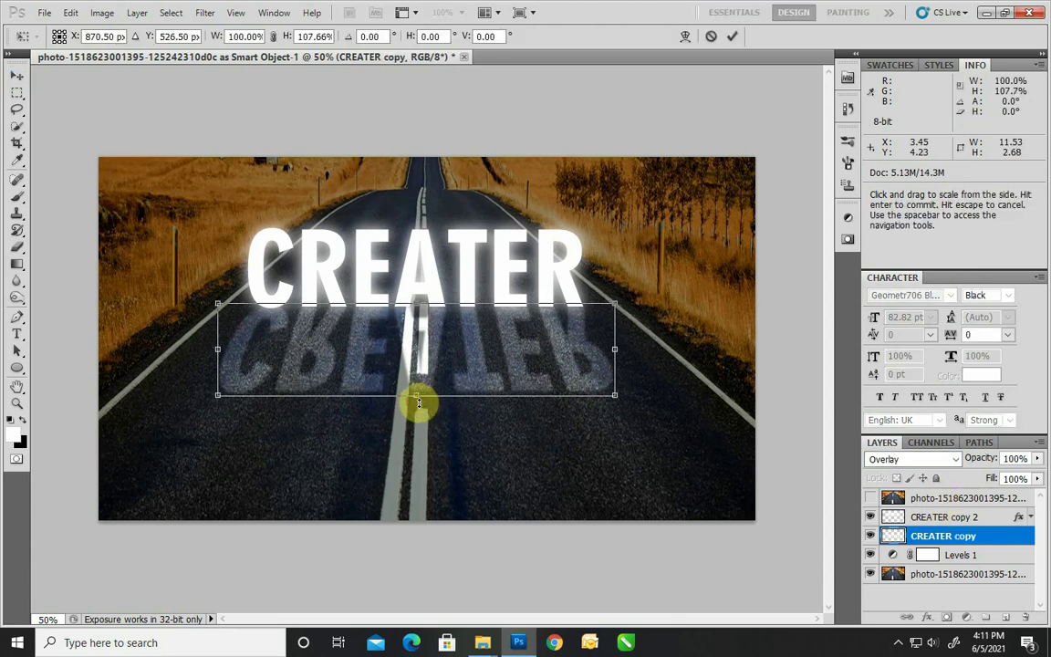
key("Return")
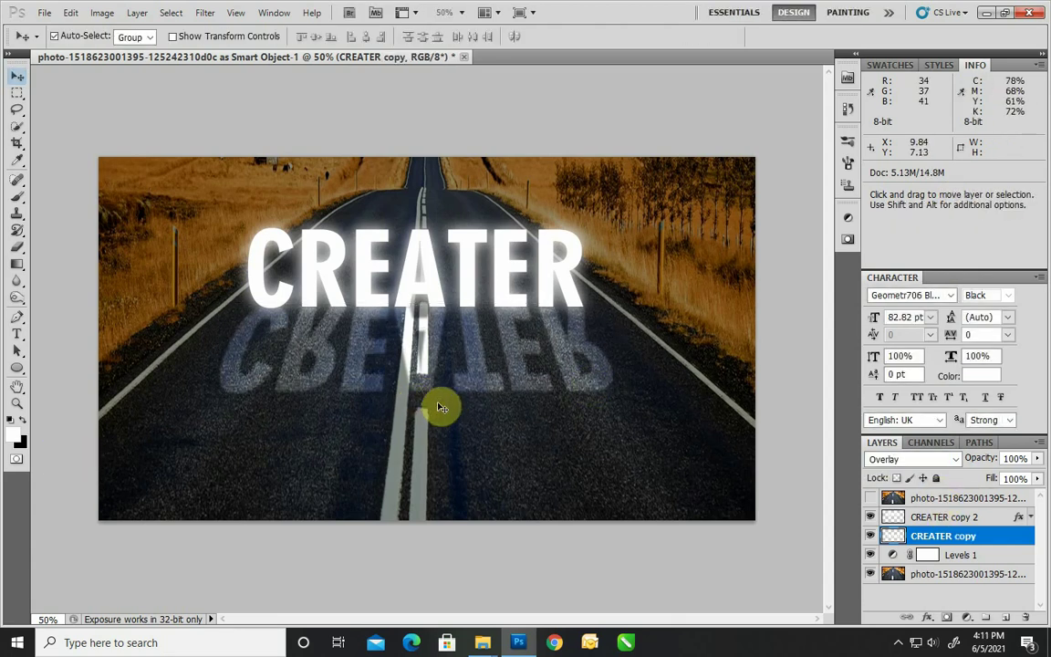
- Duplicate the glowing CREATER copy 2 layer at 10% opacity and merge the duplicate with the original
key("ctrl+j")
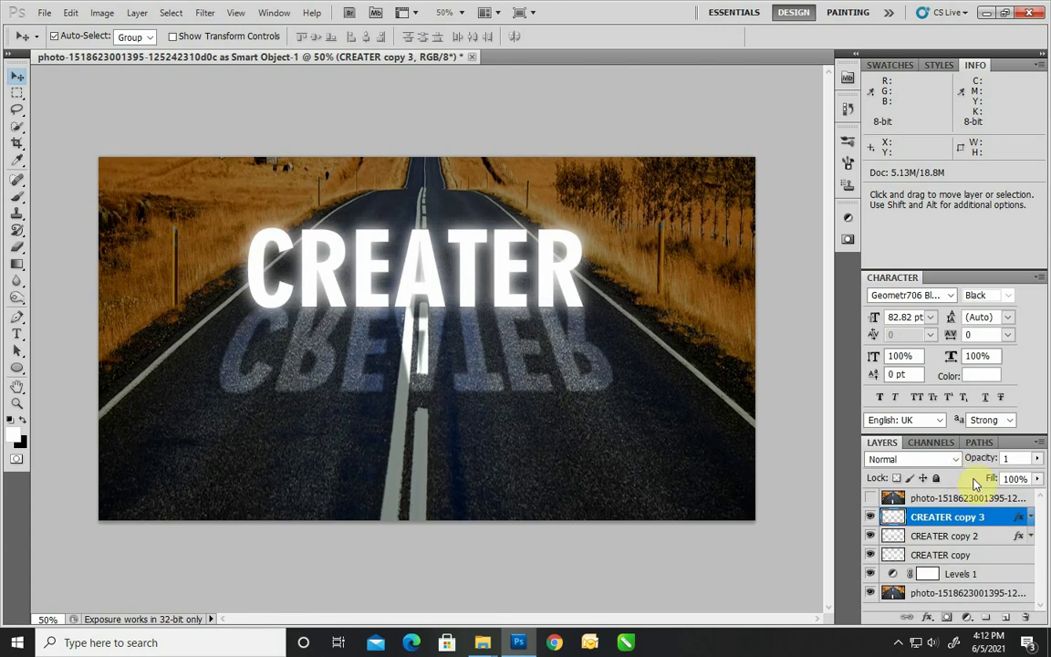
type("0")
left_click(941, 536, "shift")
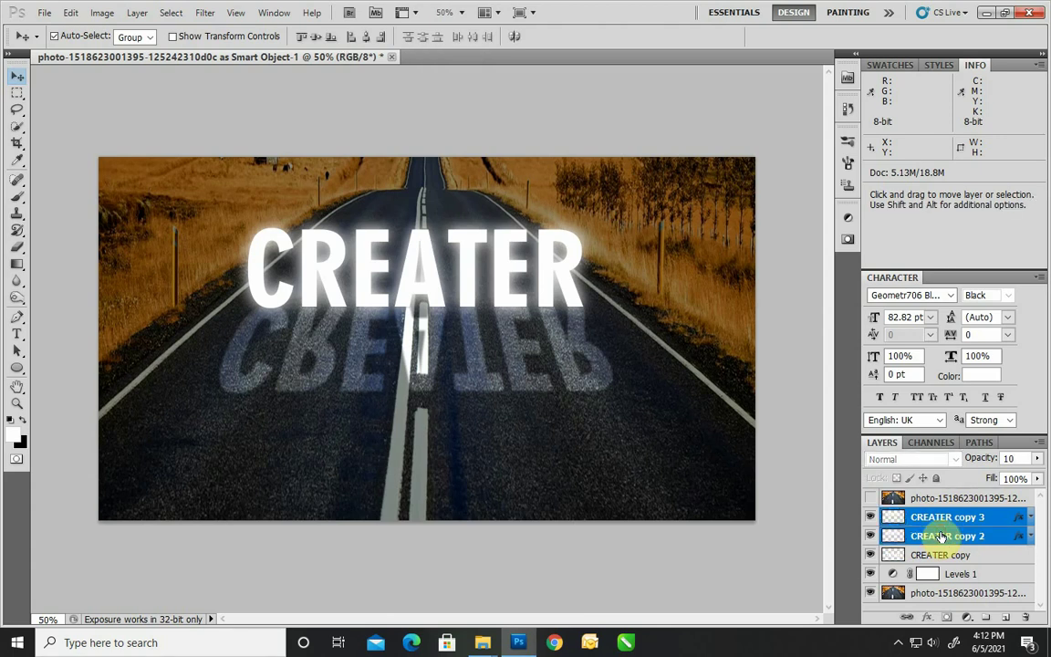
key("ctrl+e")
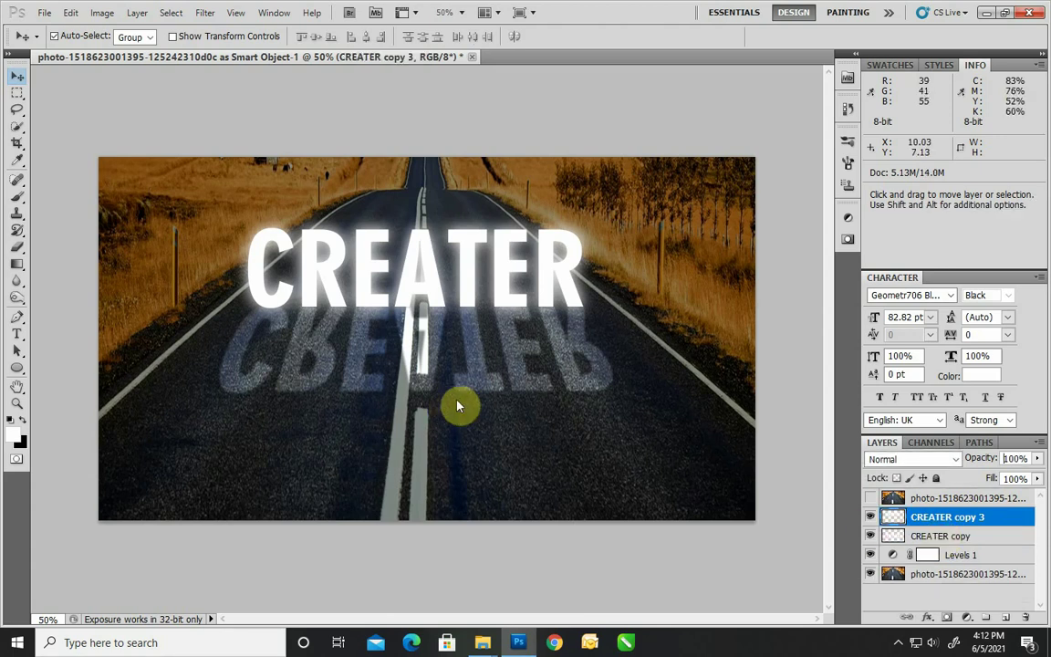